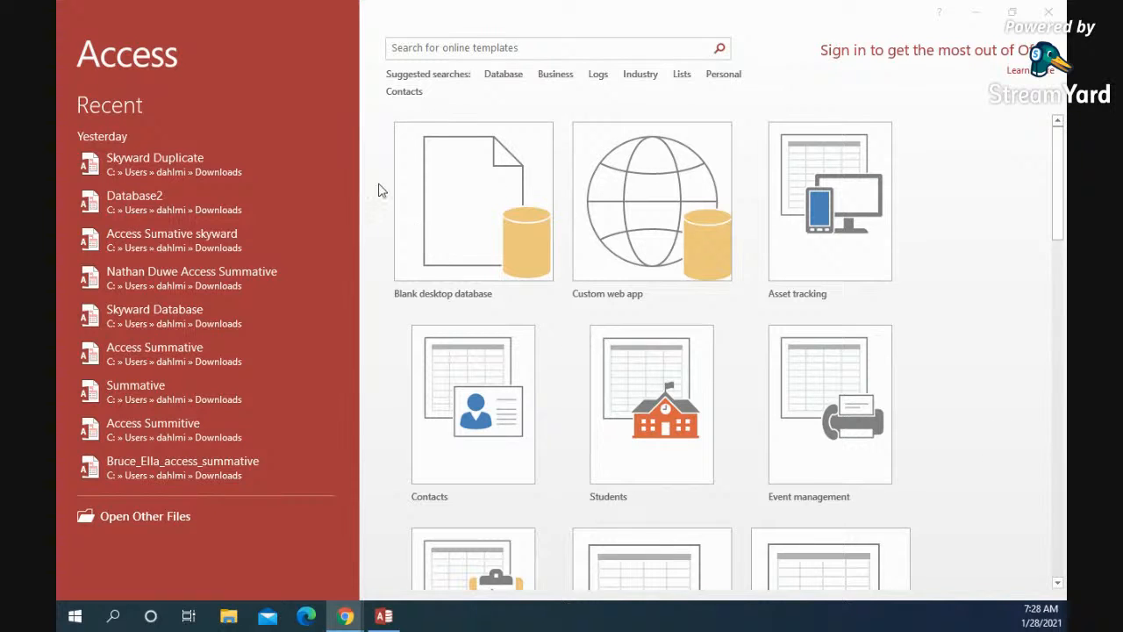
# - Create a new blank desktop database, Database3, with an empty Table1
pyautogui.click(467, 240)
pyautogui.doubleClick(466, 233)
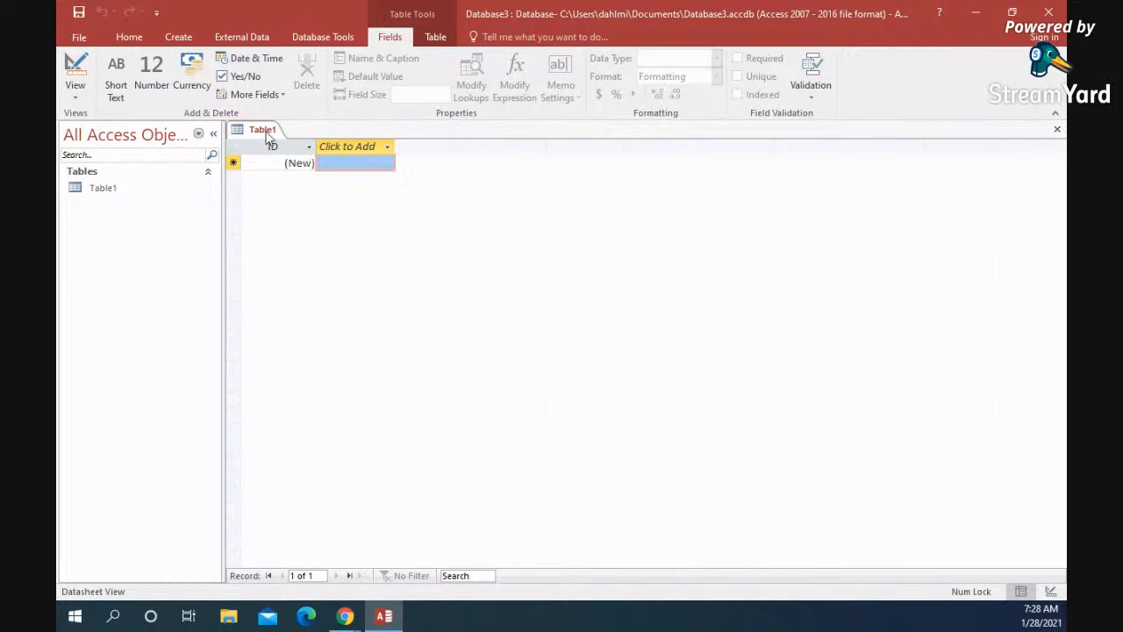
# - Save Table1 as Staff in Design View and rename its first field to Staff ID
pyautogui.click(76, 88)
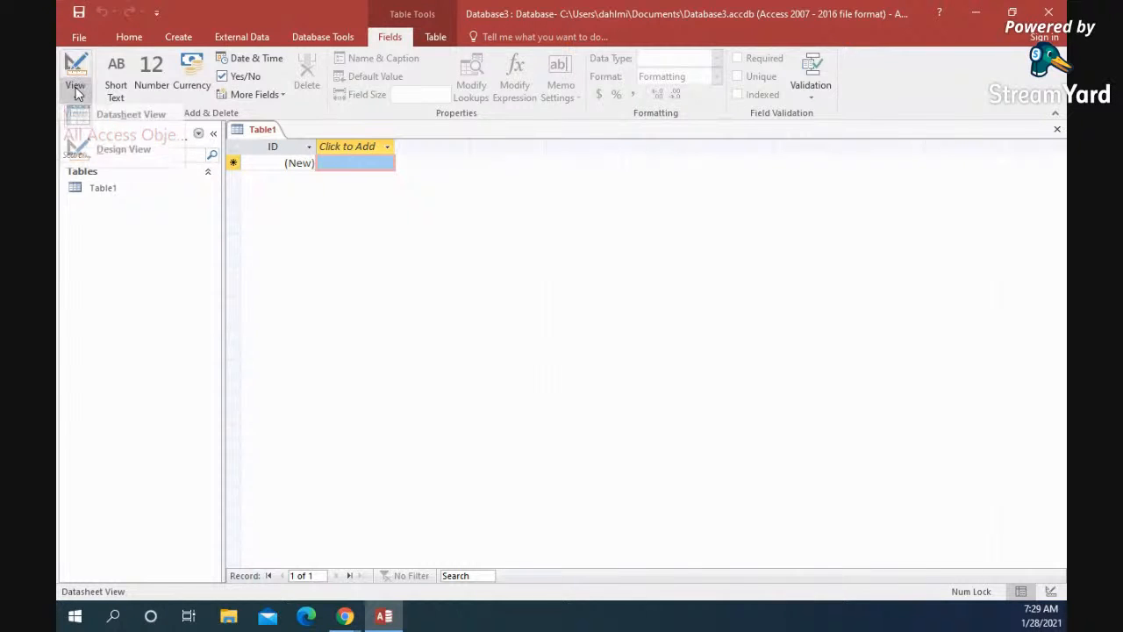
pyautogui.click(100, 168)
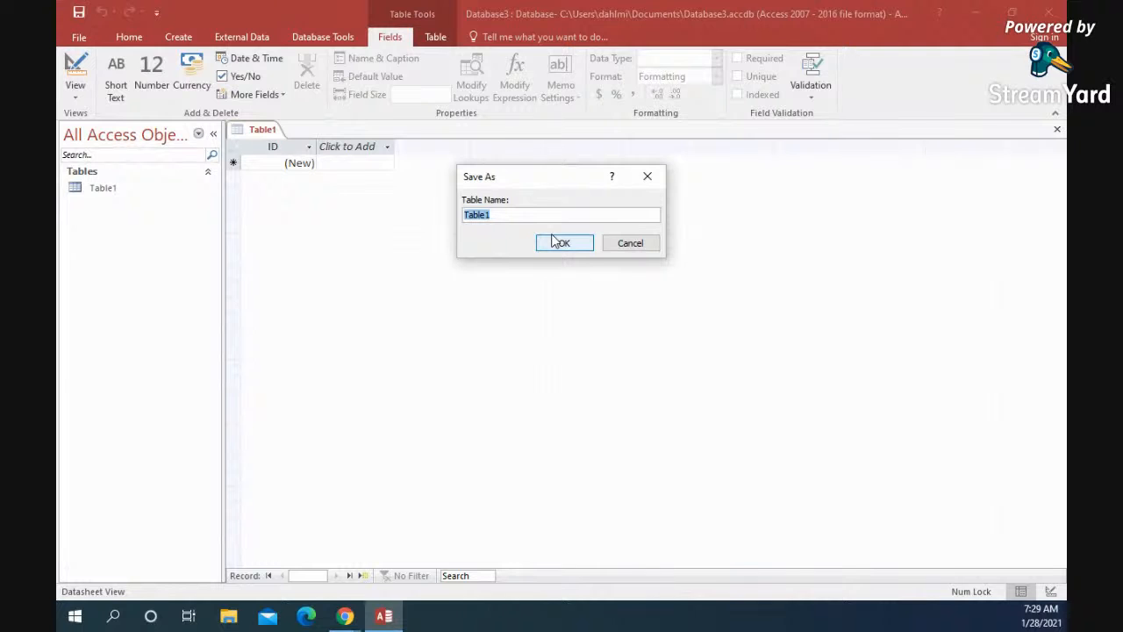
pyautogui.write('Staff')
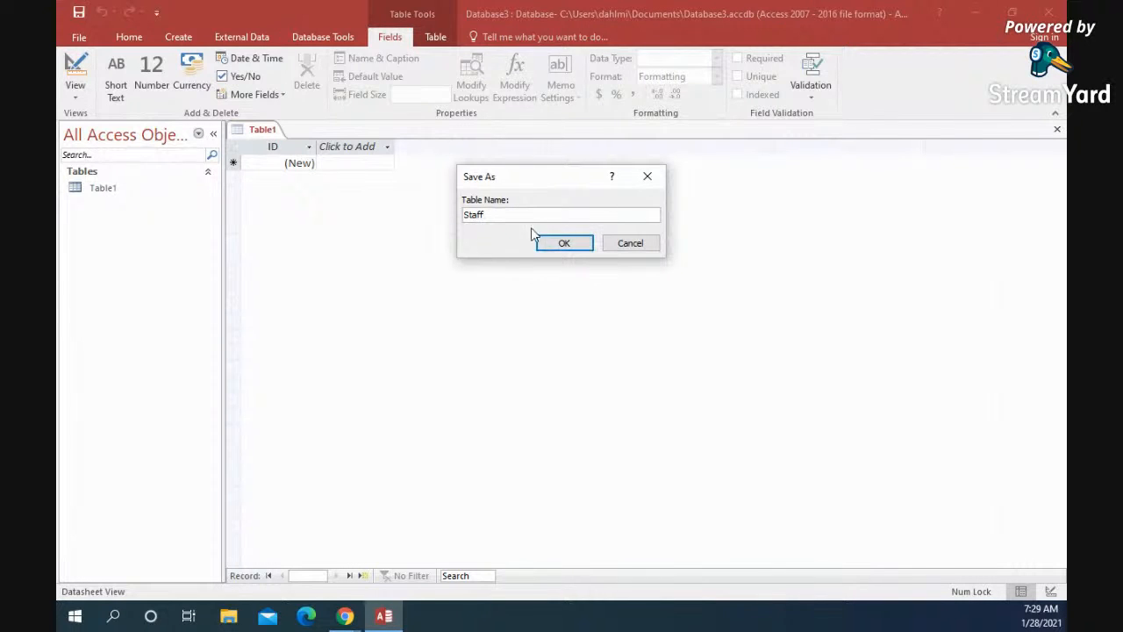
pyautogui.click(566, 248)
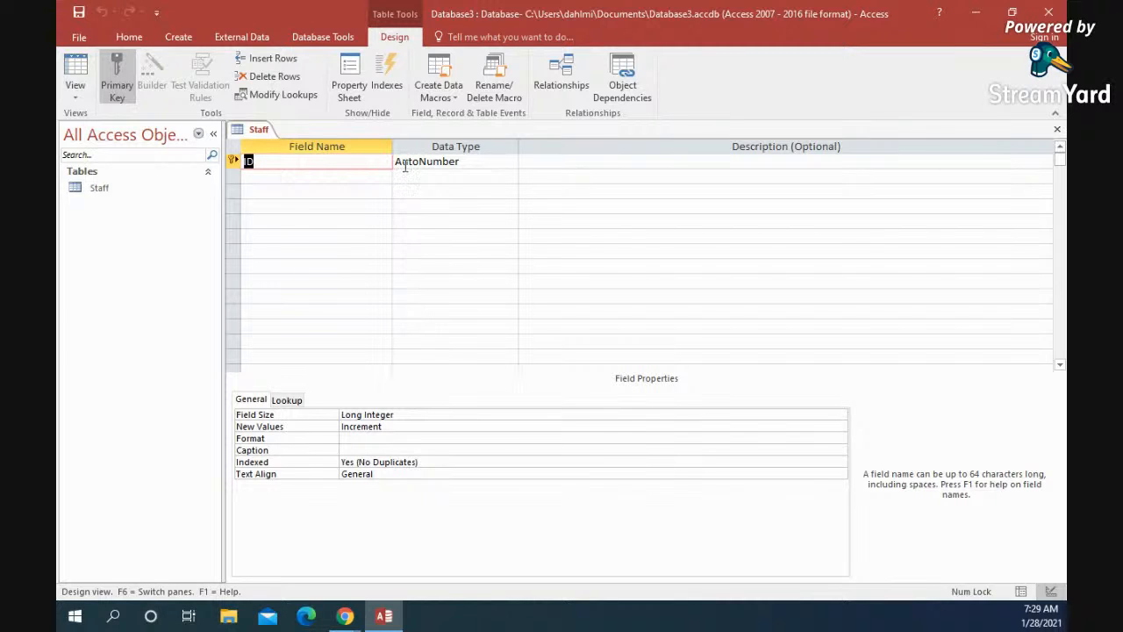
pyautogui.write('Staff ID')
# - Move to the Data Type cell of the Staff ID field
pyautogui.click(486, 165)
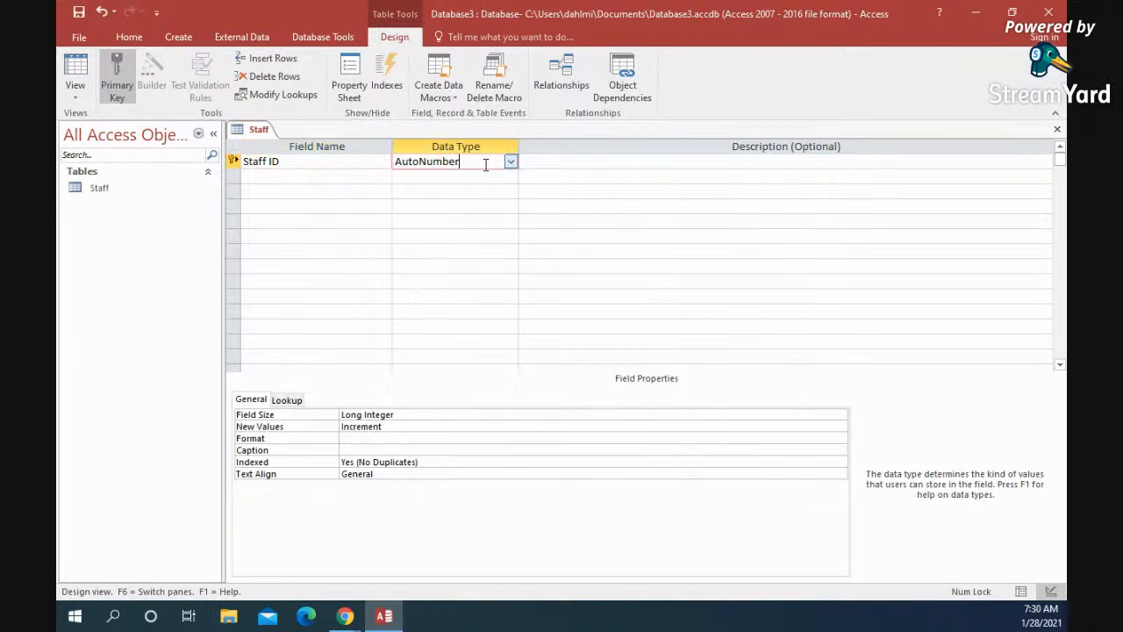
# - Open the Data Type dropdown for the Staff ID field
pyautogui.click(510, 163)
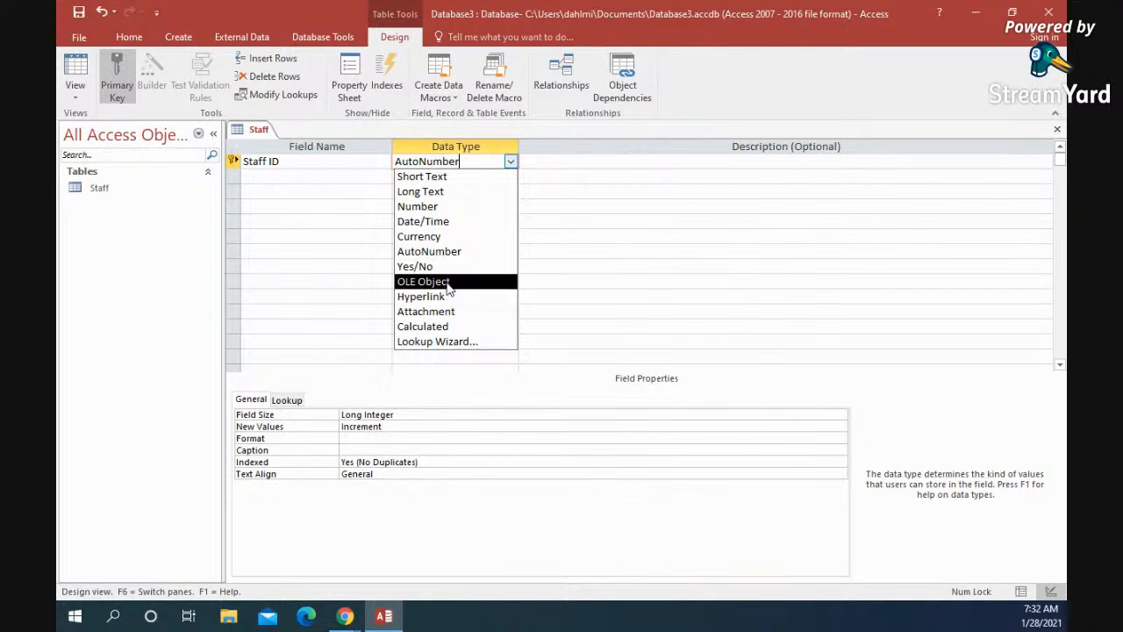
# - Make Staff ID a Short Text field described as: ID must start with "MM"
pyautogui.click(421, 177)
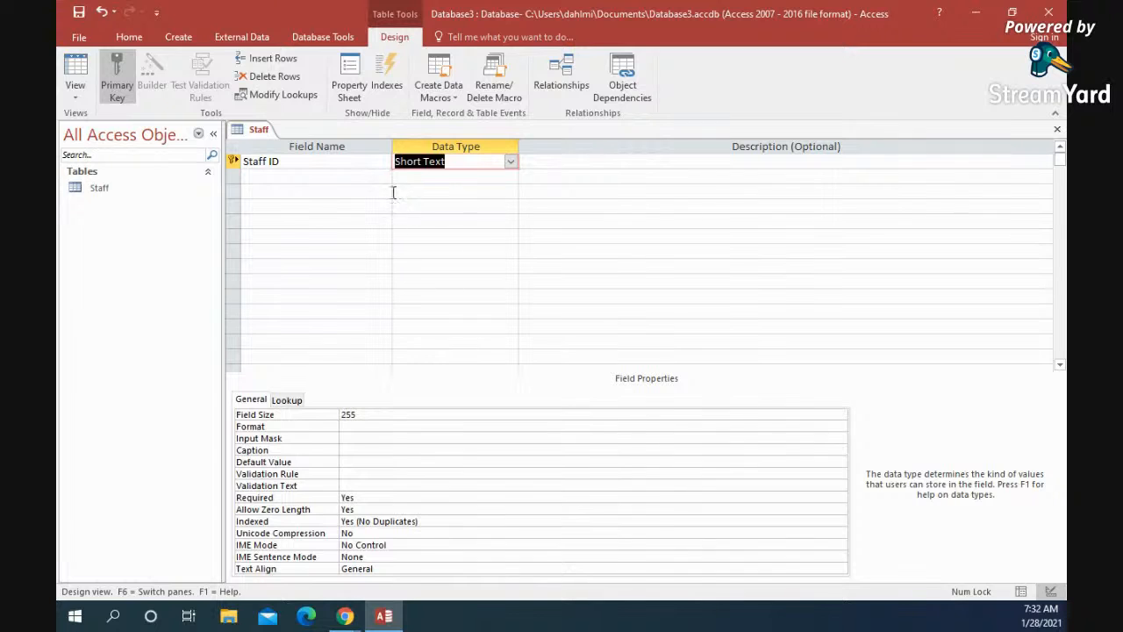
pyautogui.click(348, 178)
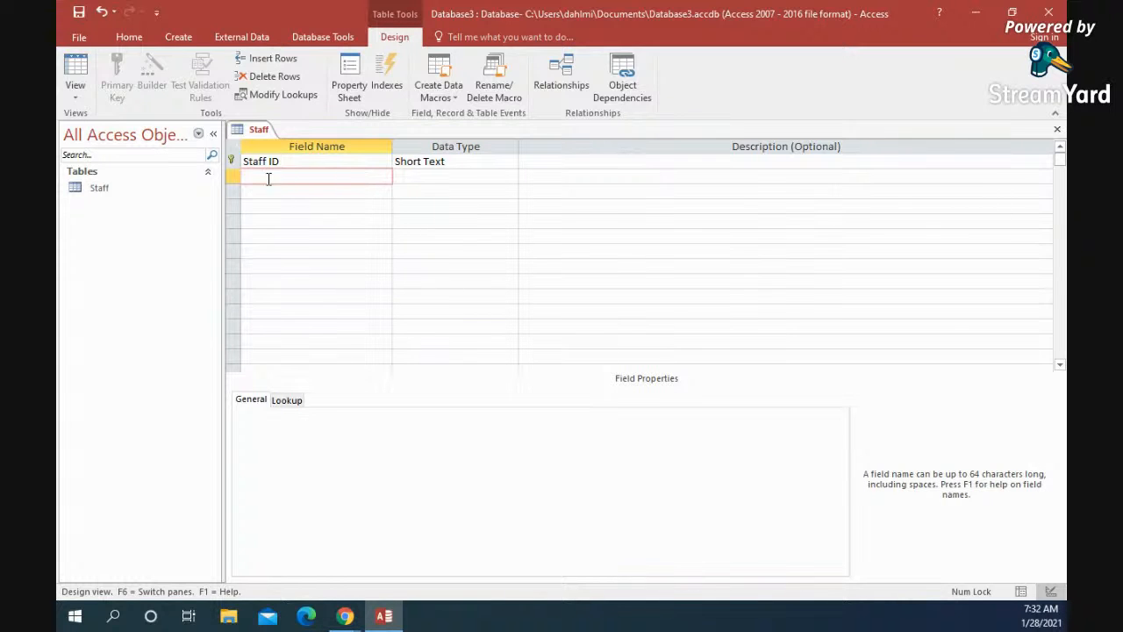
pyautogui.click(548, 161)
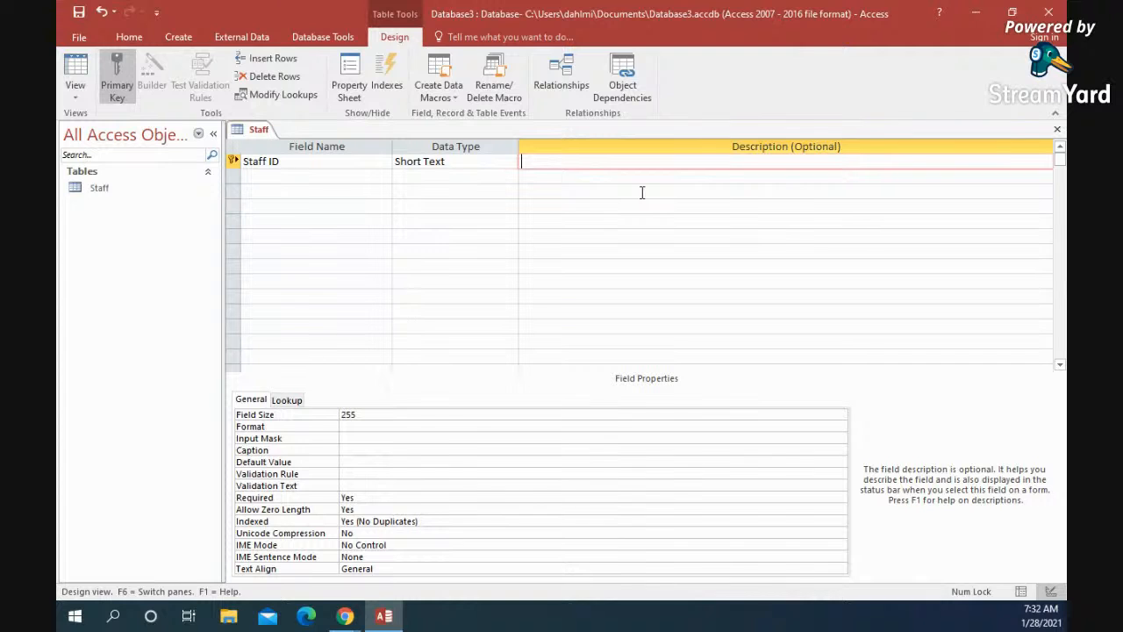
pyautogui.write('ID i')
pyautogui.write('must start with ')
pyautogui.write('MM')
pyautogui.press('Left')
pyautogui.press('Left')
pyautogui.write('"')
pyautogui.press('Right')
pyautogui.press('Right')
pyautogui.write('"')
pyautogui.click(329, 178)
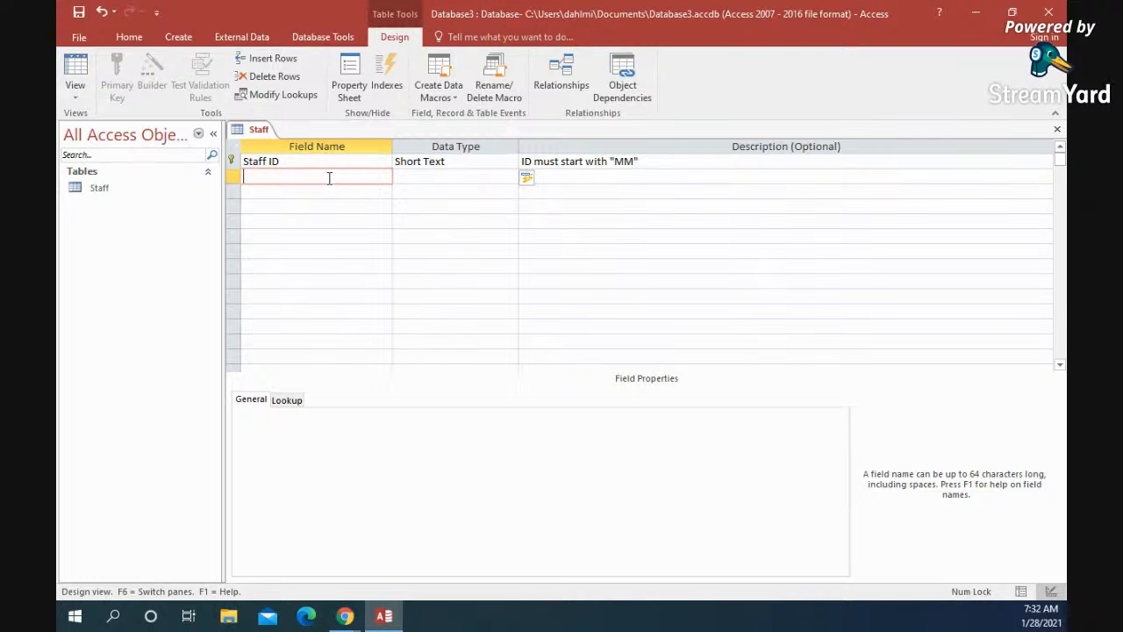
# - Add First Name and Last Name fields to the Staff table
pyautogui.write('First Name')
pyautogui.press('Tab')
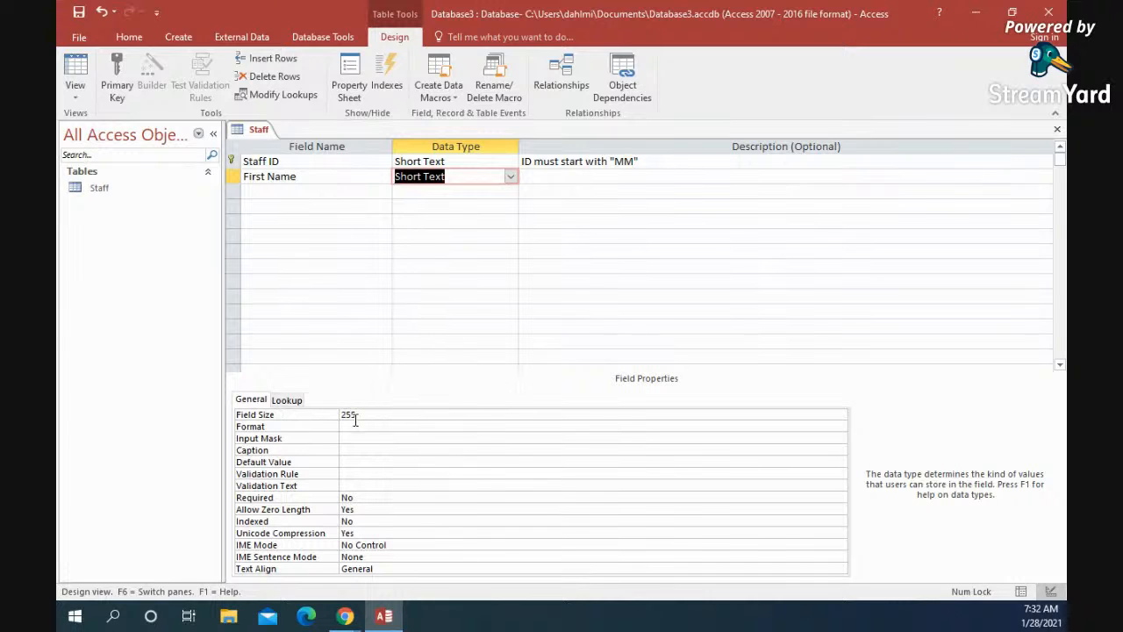
pyautogui.click(323, 190)
pyautogui.write('Last Name')
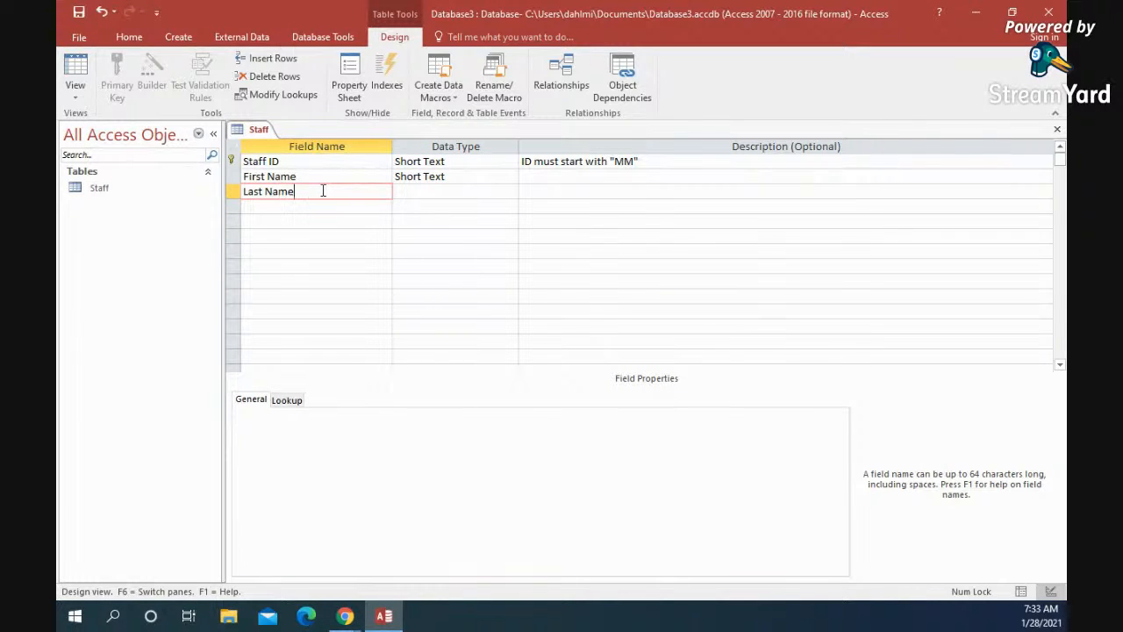
pyautogui.press('Tab')
# - Add a DOB field of type Date/Time formatted as Short Date
pyautogui.click(319, 208)
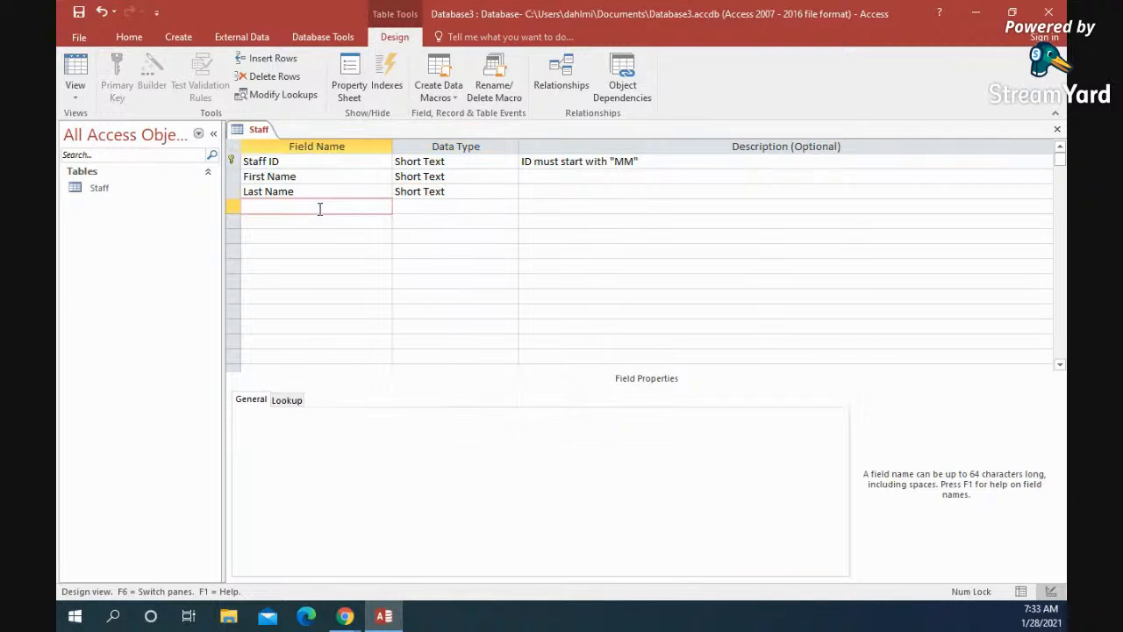
pyautogui.write('DOB')
pyautogui.press('Tab')
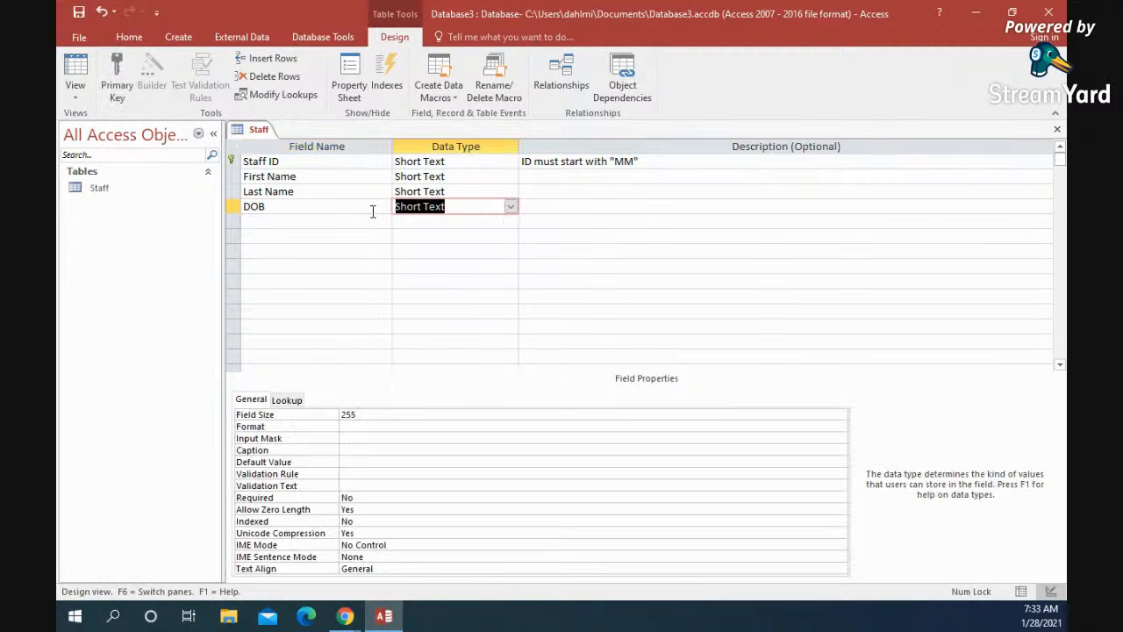
pyautogui.click(511, 206)
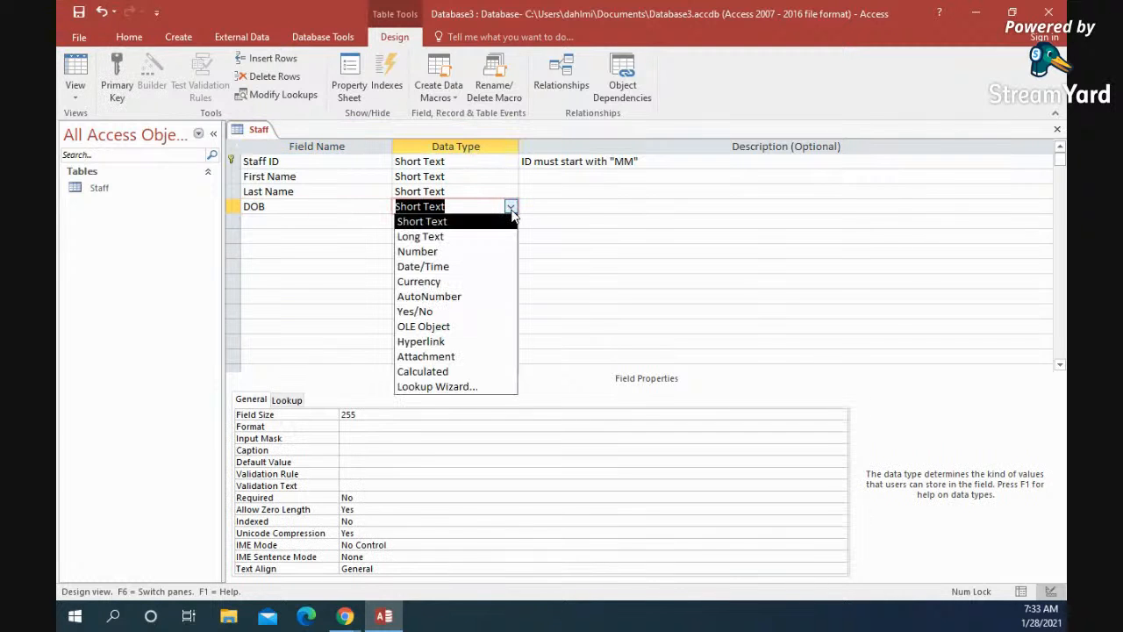
pyautogui.click(479, 268)
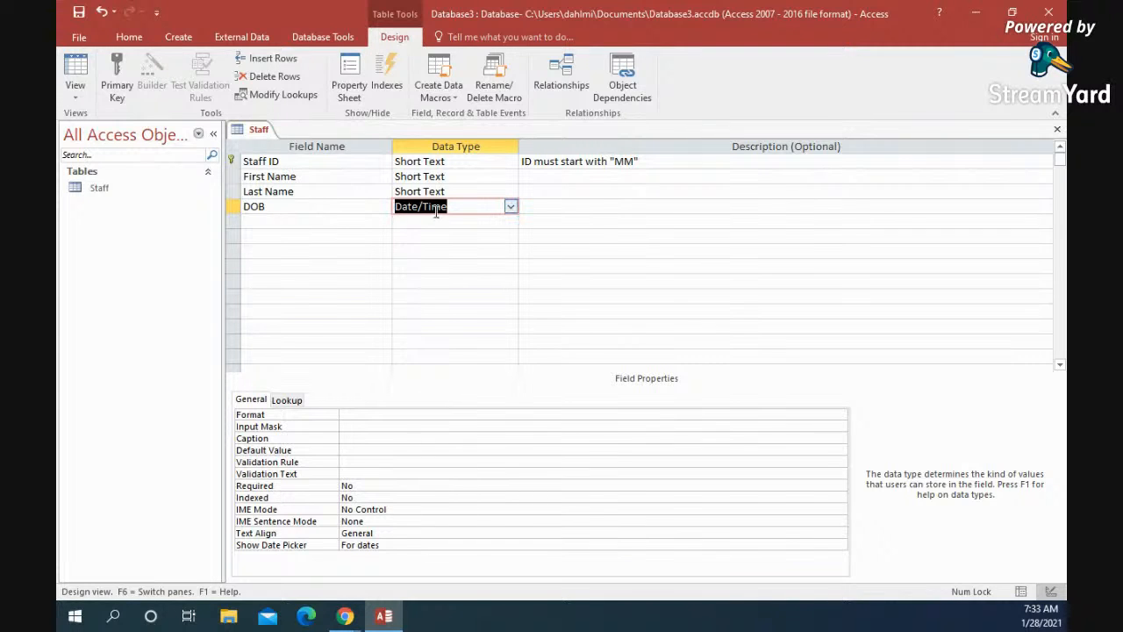
pyautogui.click(364, 427)
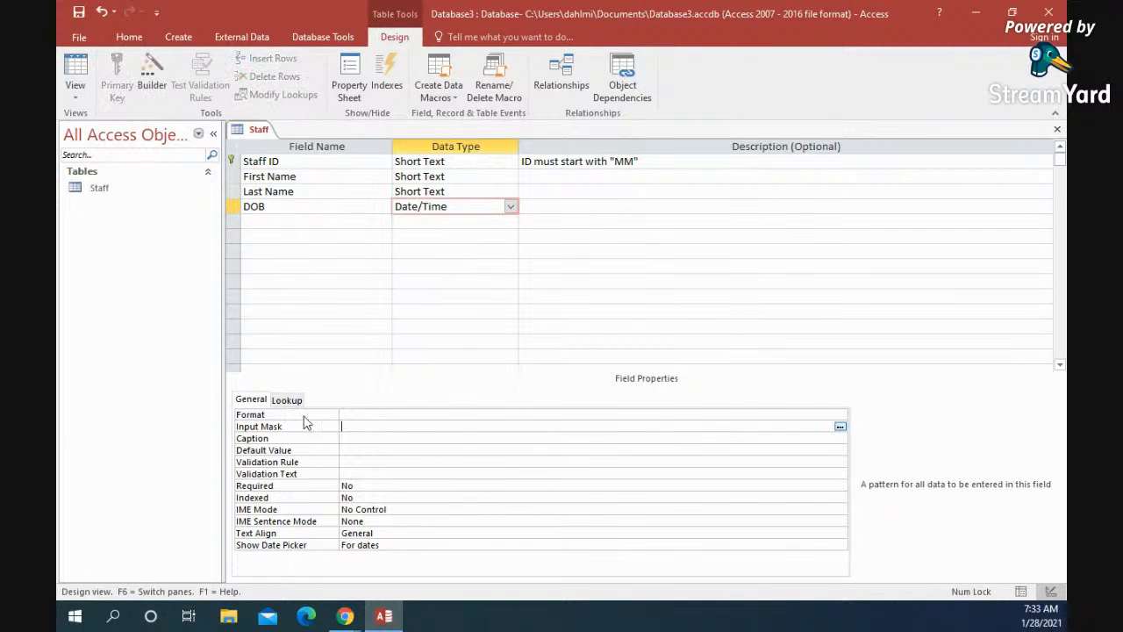
pyautogui.click(378, 414)
pyautogui.click(839, 415)
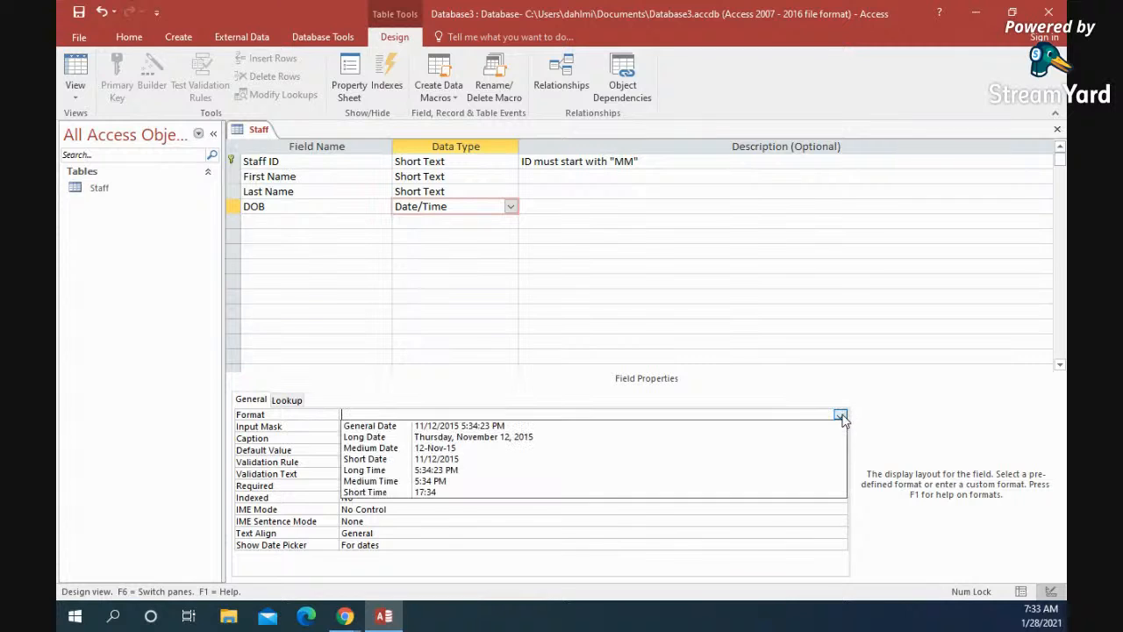
pyautogui.click(464, 460)
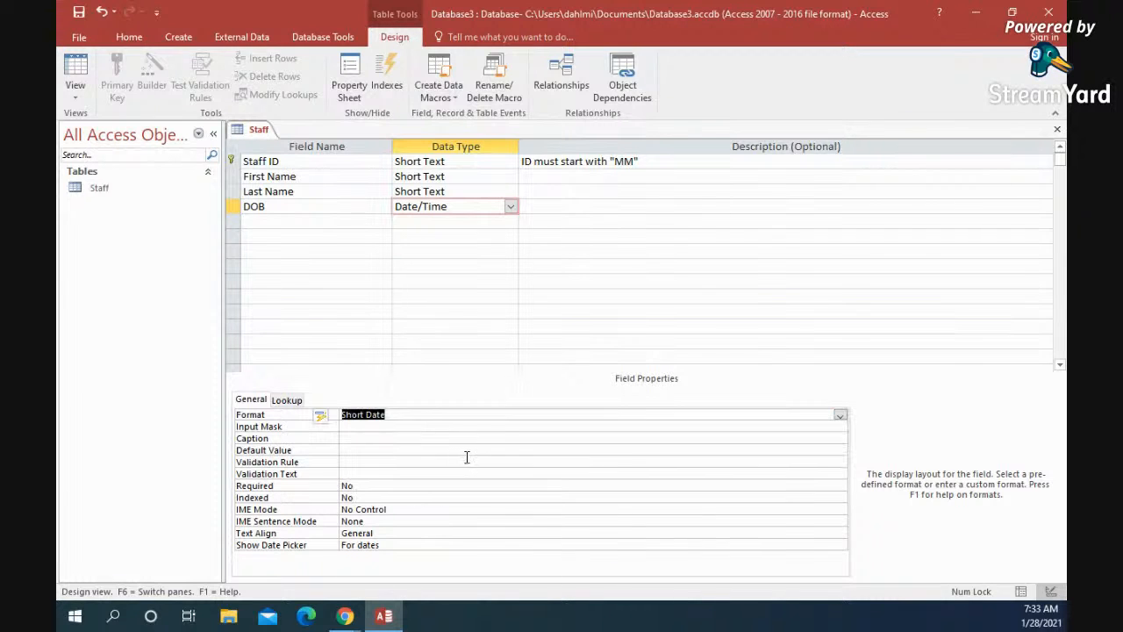
pyautogui.click(413, 428)
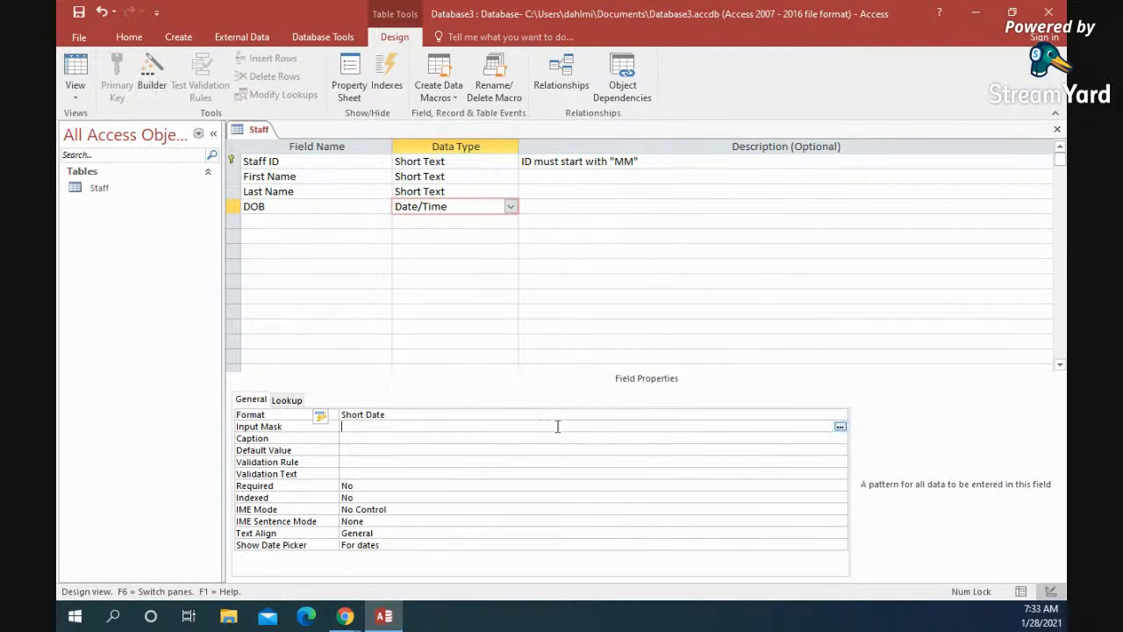
# - Add a Phone Number field in the fifth row
pyautogui.click(312, 224)
pyautogui.write('Phone Number')
pyautogui.press('Tab')
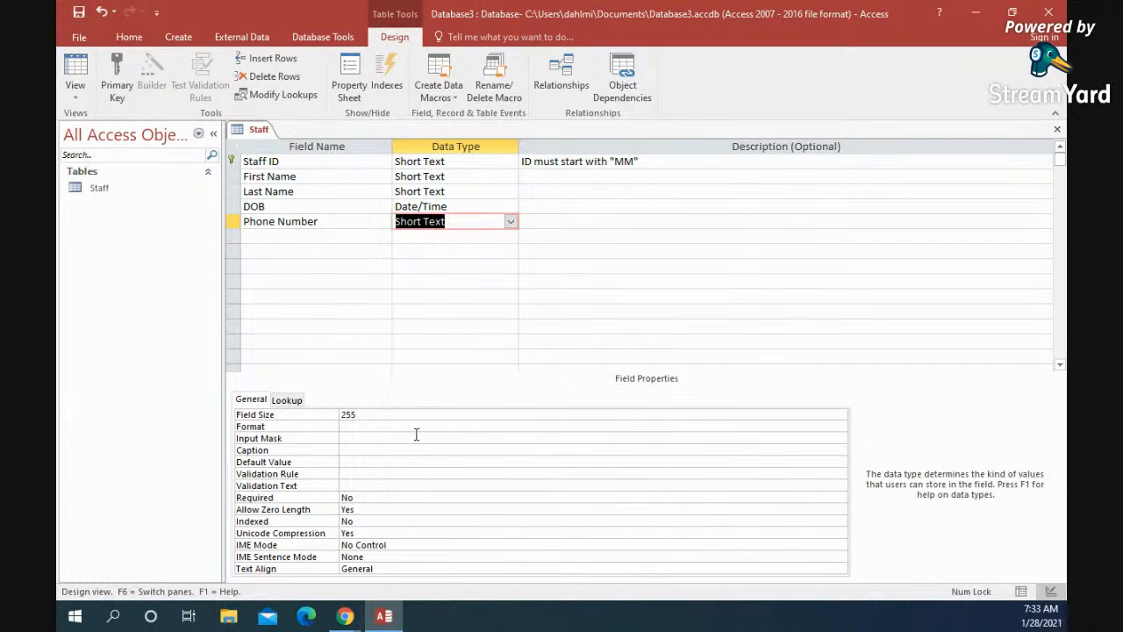
# - Save the table and pick the Phone Number mask in the Input Mask Wizard
pyautogui.click(363, 436)
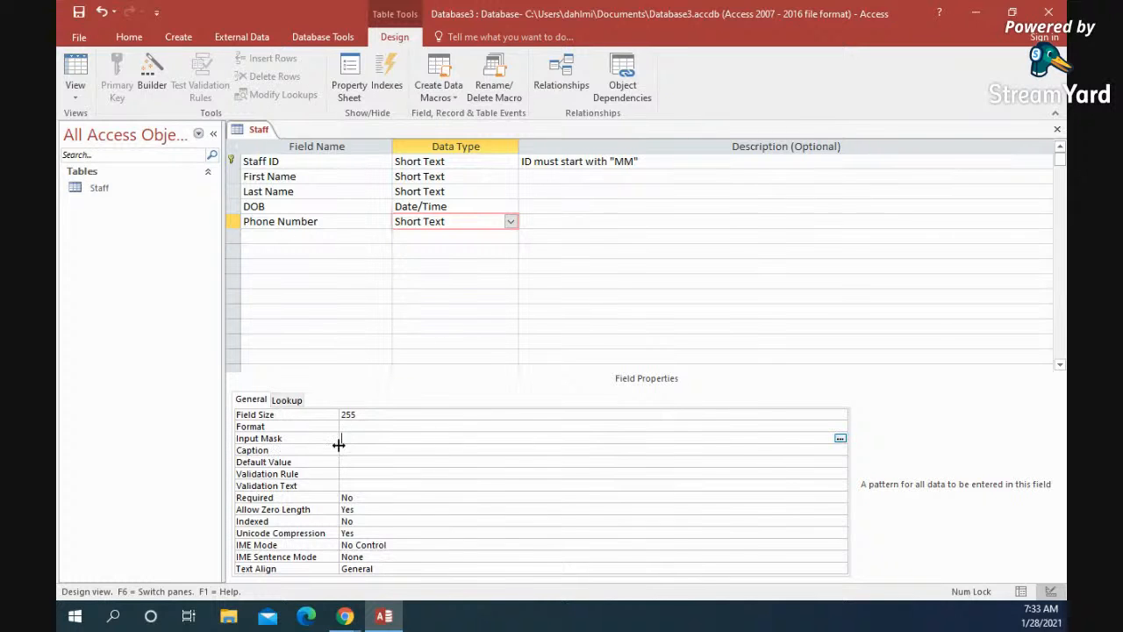
pyautogui.click(840, 439)
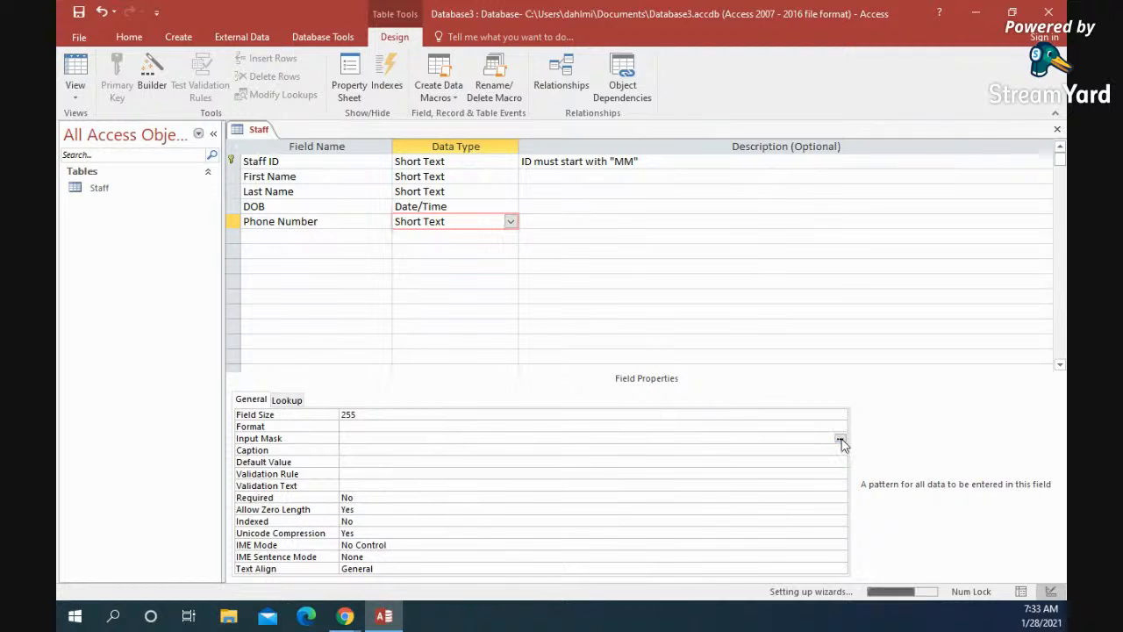
pyautogui.click(535, 352)
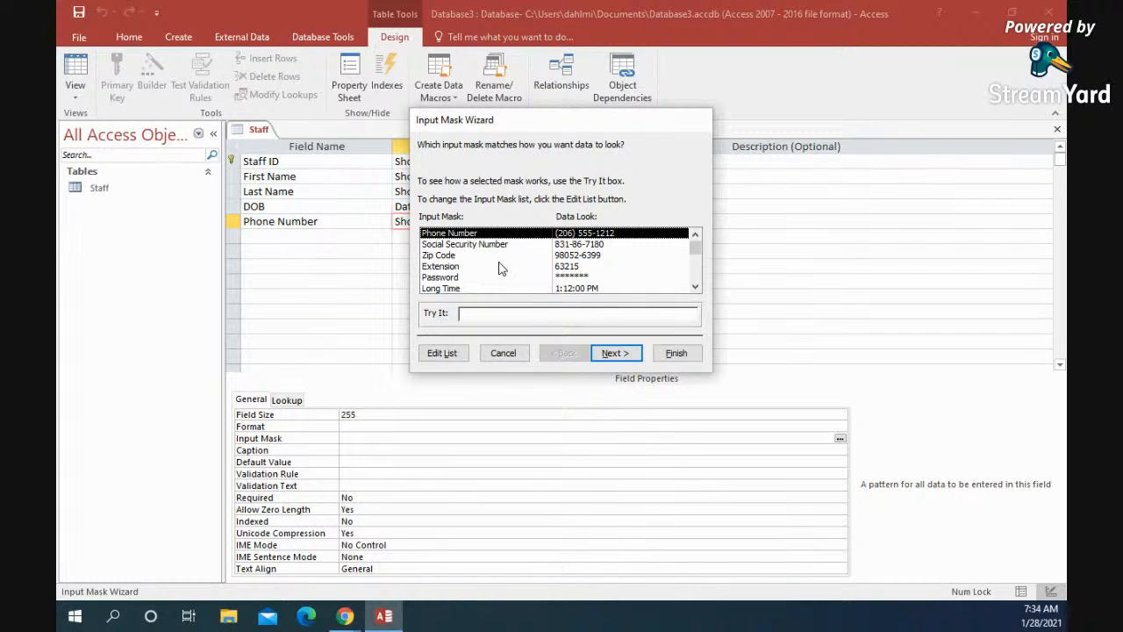
pyautogui.scroll(-2, 520, 279)
pyautogui.scroll(2, 520, 279)
pyautogui.click(614, 353)
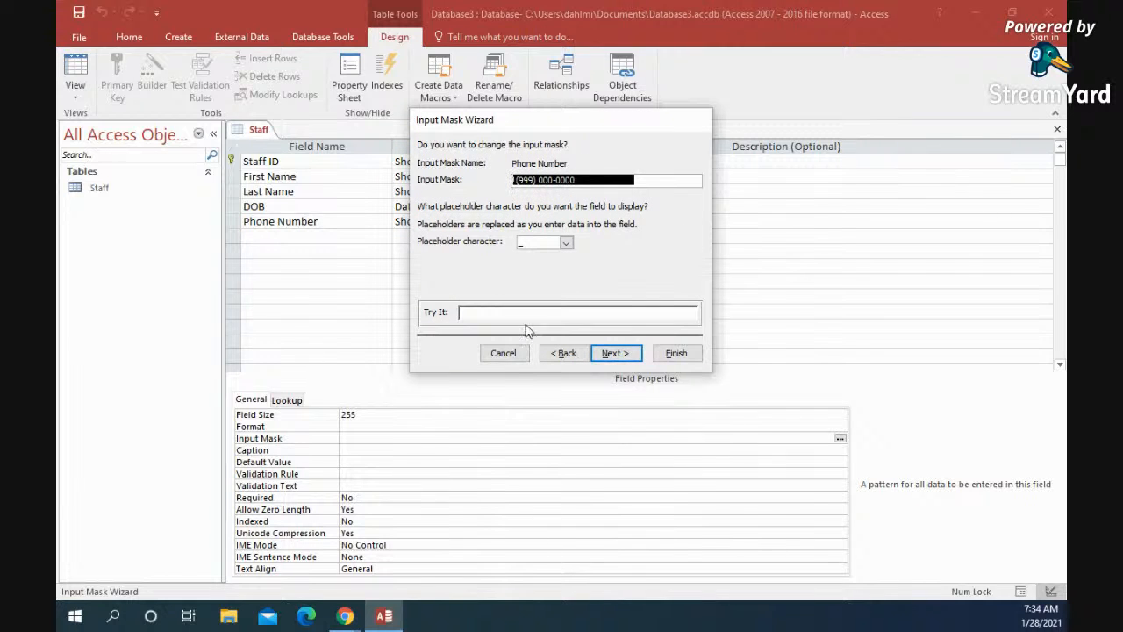
pyautogui.click(495, 313)
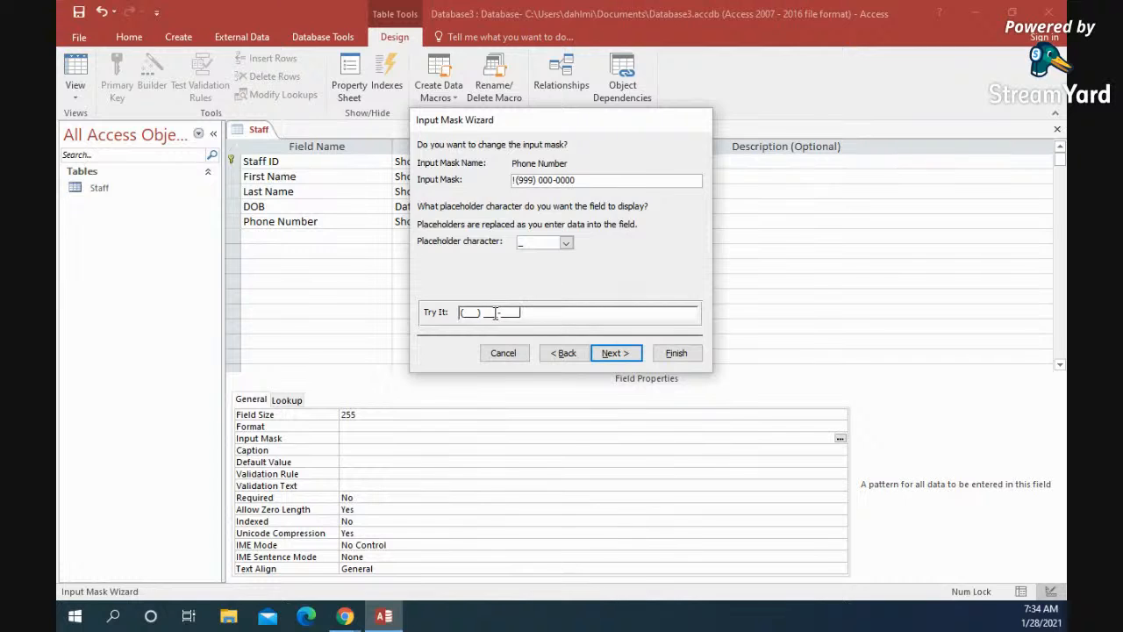
pyautogui.write('262) 111-2222')
pyautogui.click(621, 355)
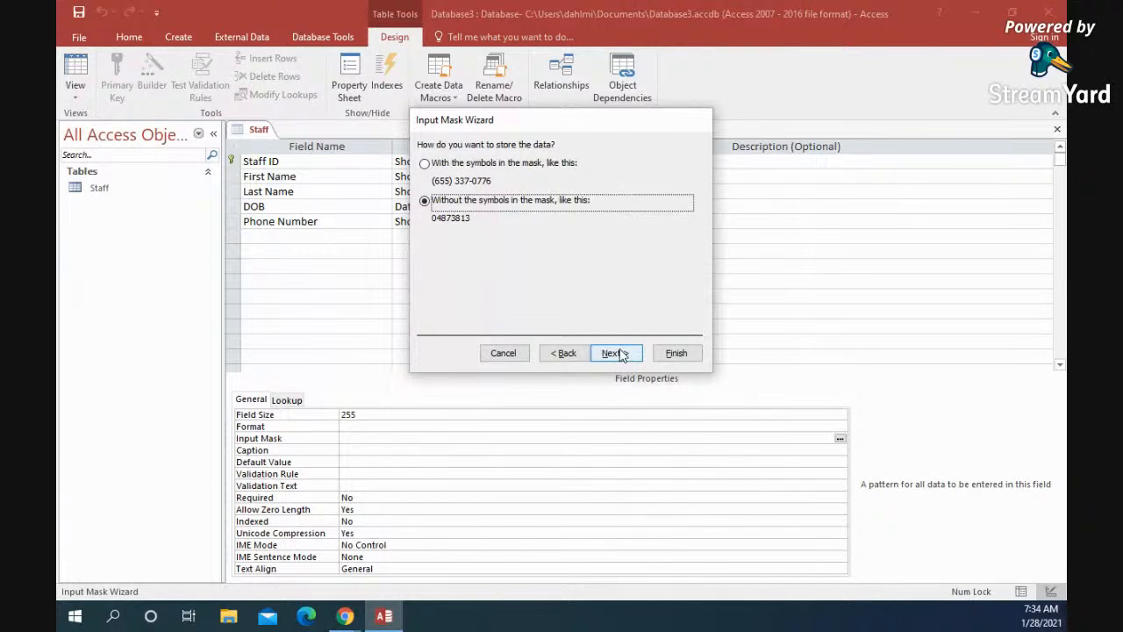
pyautogui.click(424, 165)
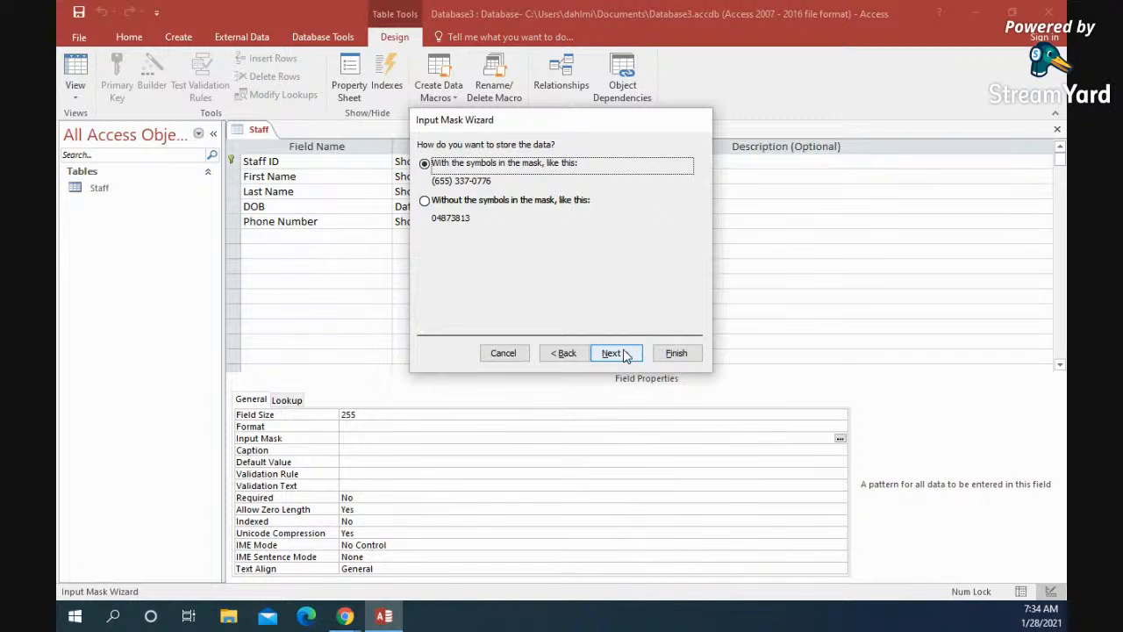
pyautogui.click(621, 355)
pyautogui.click(676, 353)
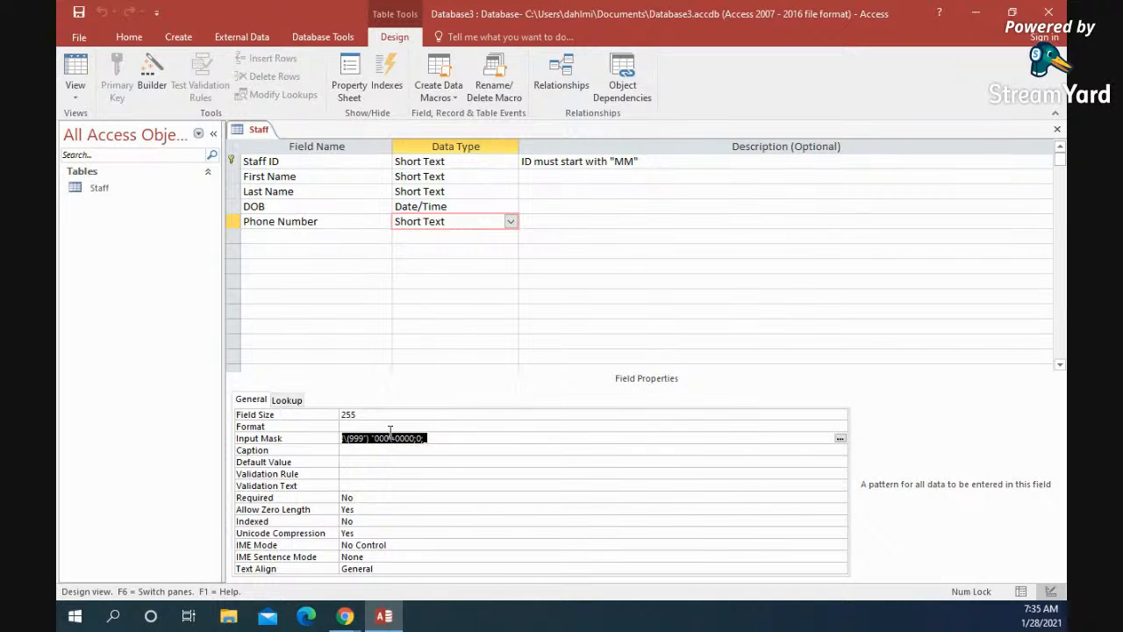
# - Add a Short Text State field below Phone Number with field size 2
pyautogui.click(299, 208)
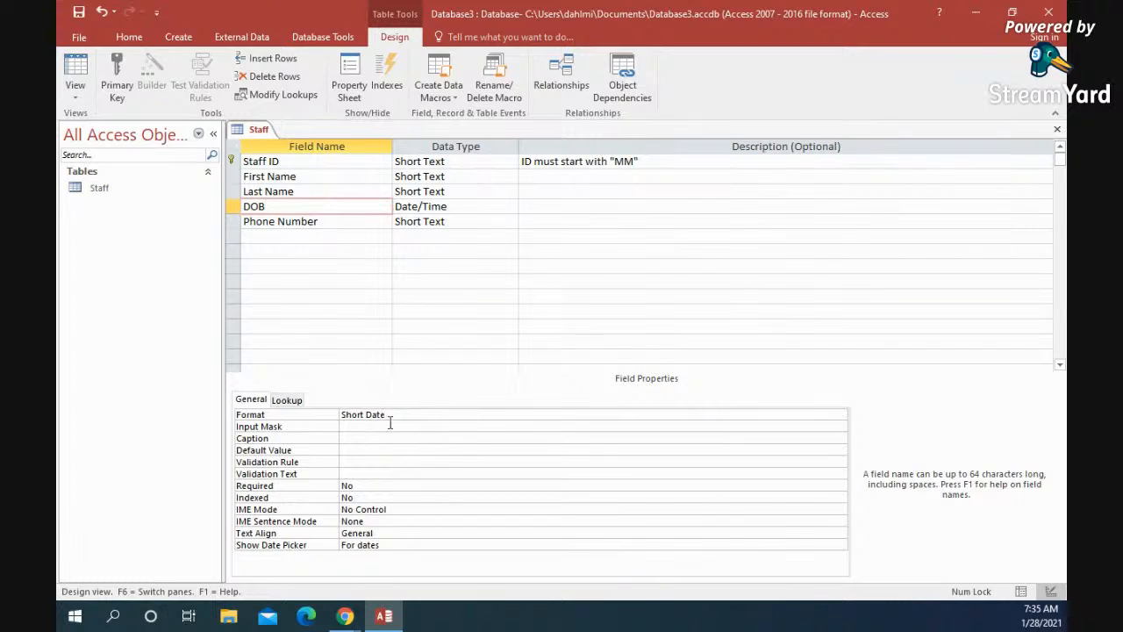
pyautogui.click(312, 237)
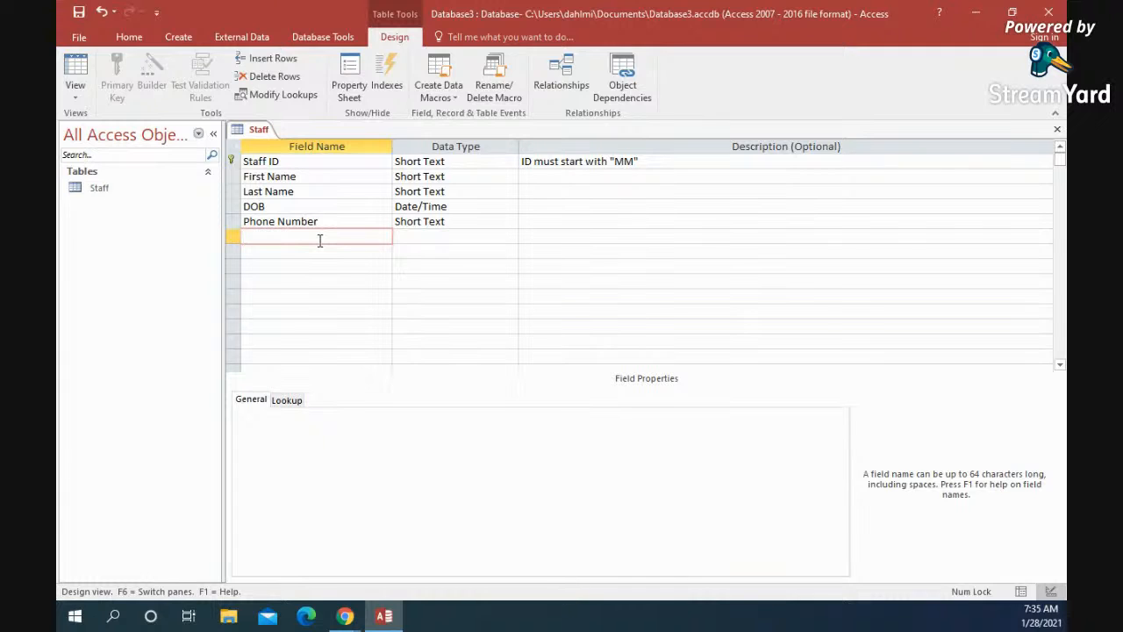
pyautogui.write('State')
pyautogui.click(348, 256)
pyautogui.click(359, 238)
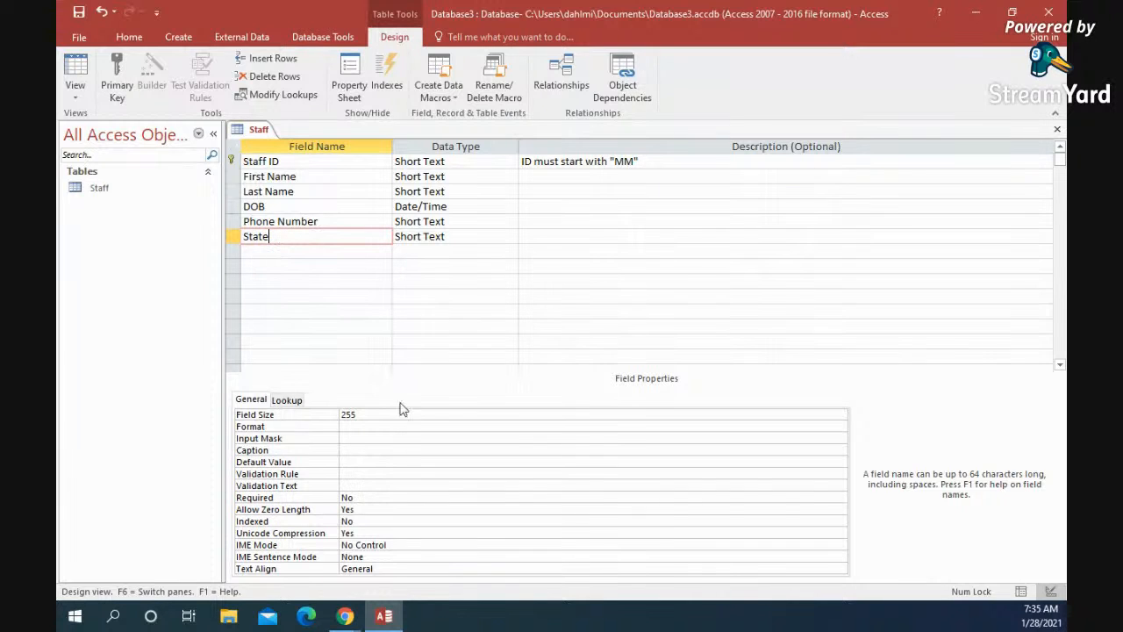
pyautogui.click(368, 415)
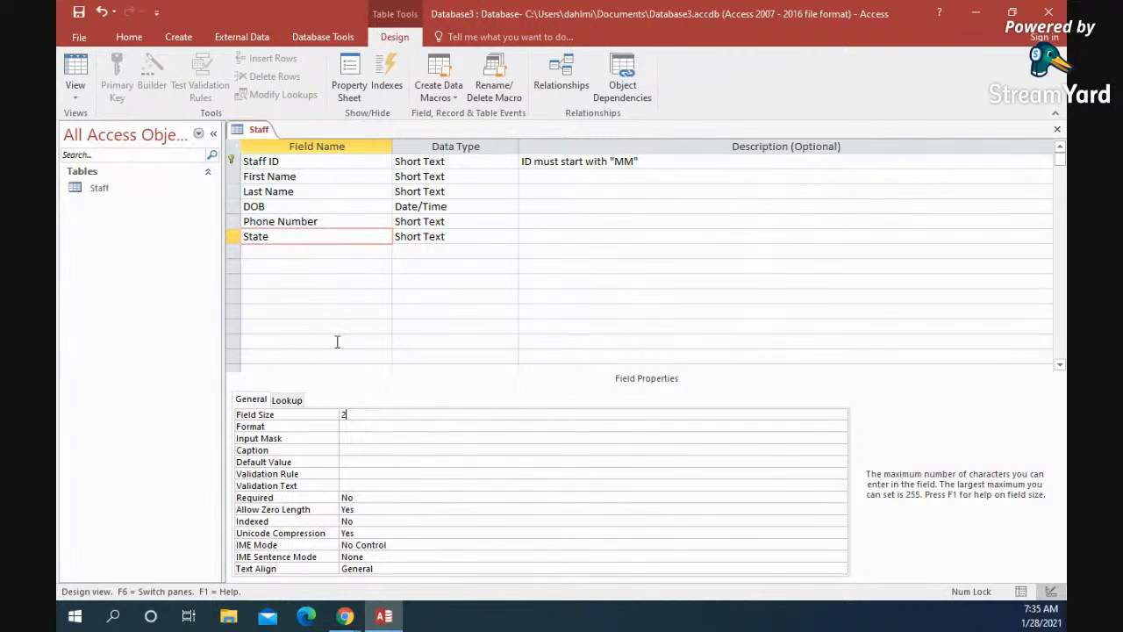
# - Save the Staff table and enter staff ID MM001 with a first and last name
pyautogui.click(75, 74)
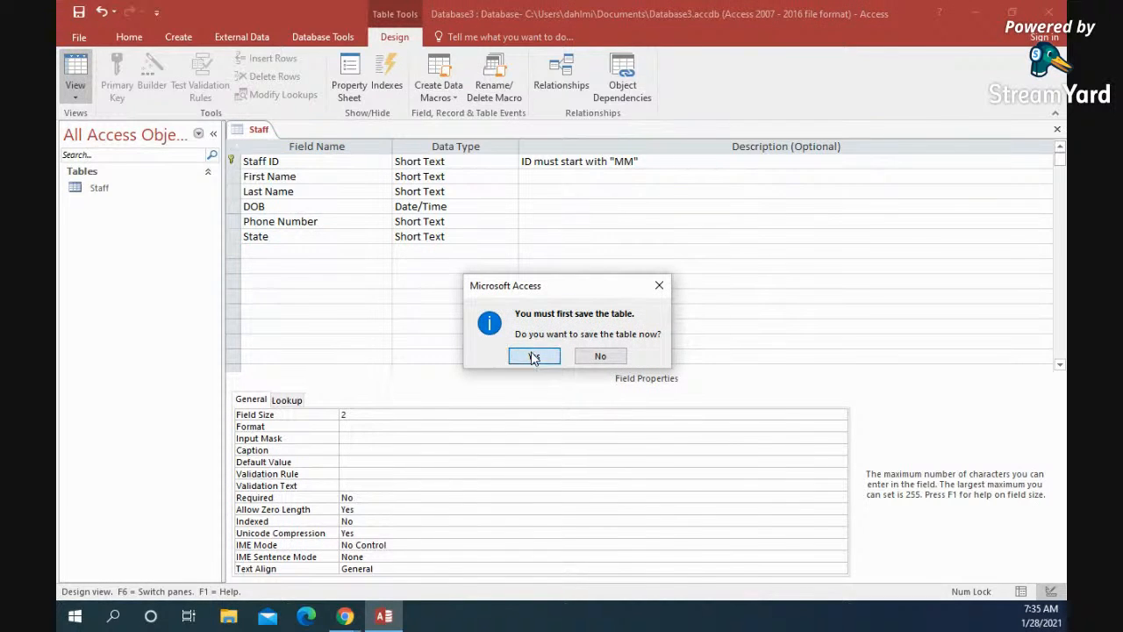
pyautogui.click(532, 357)
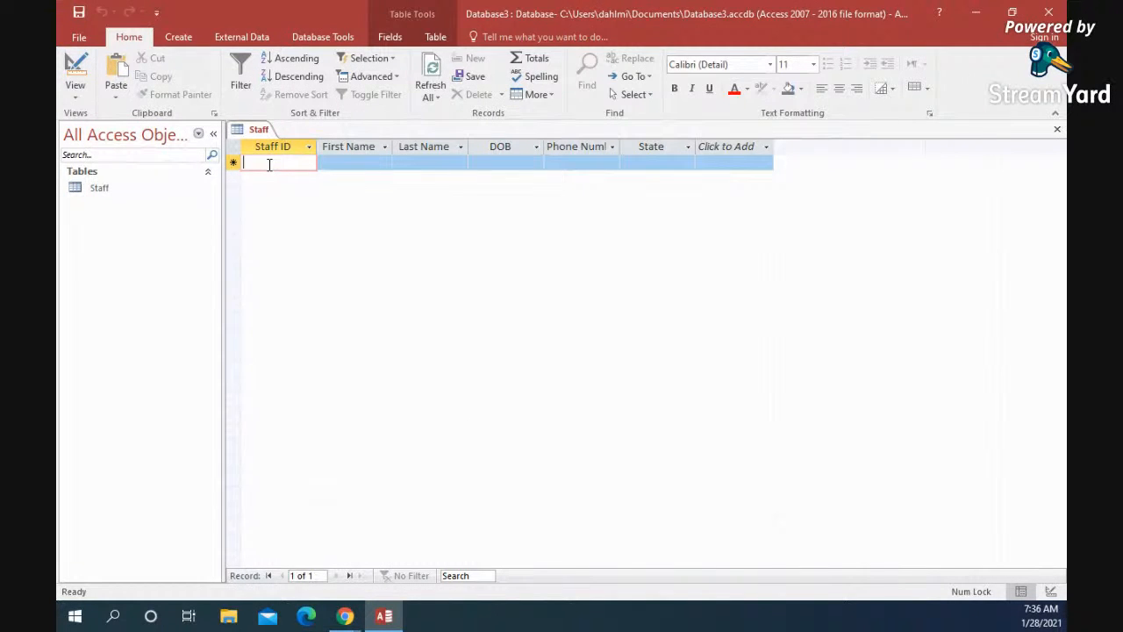
pyautogui.write('MM')
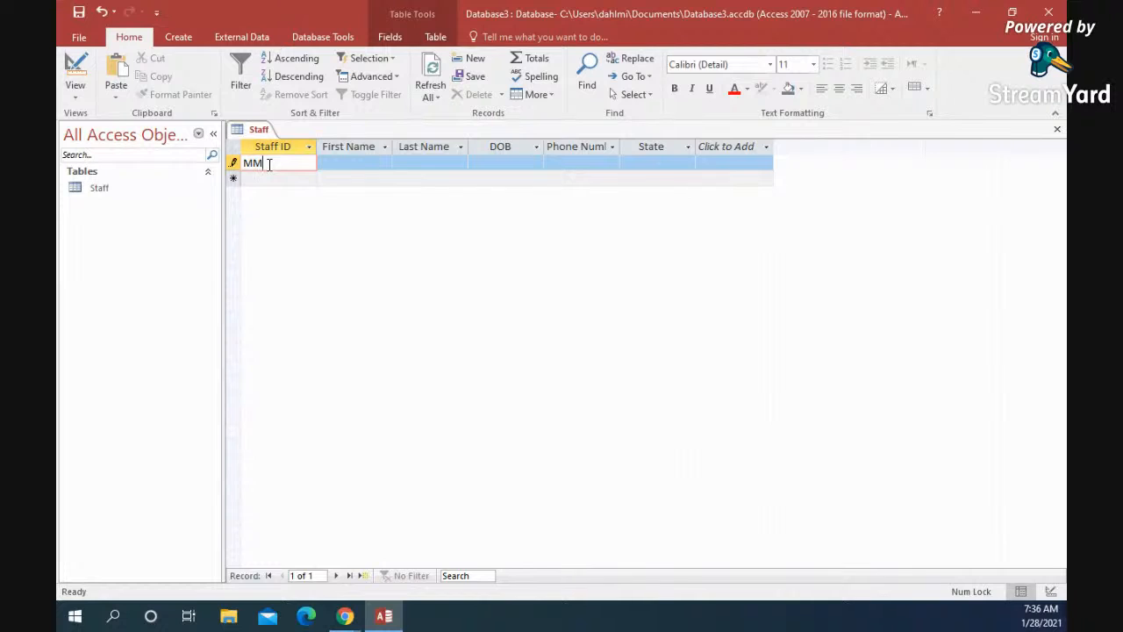
pyautogui.write('001')
pyautogui.press('Tab')
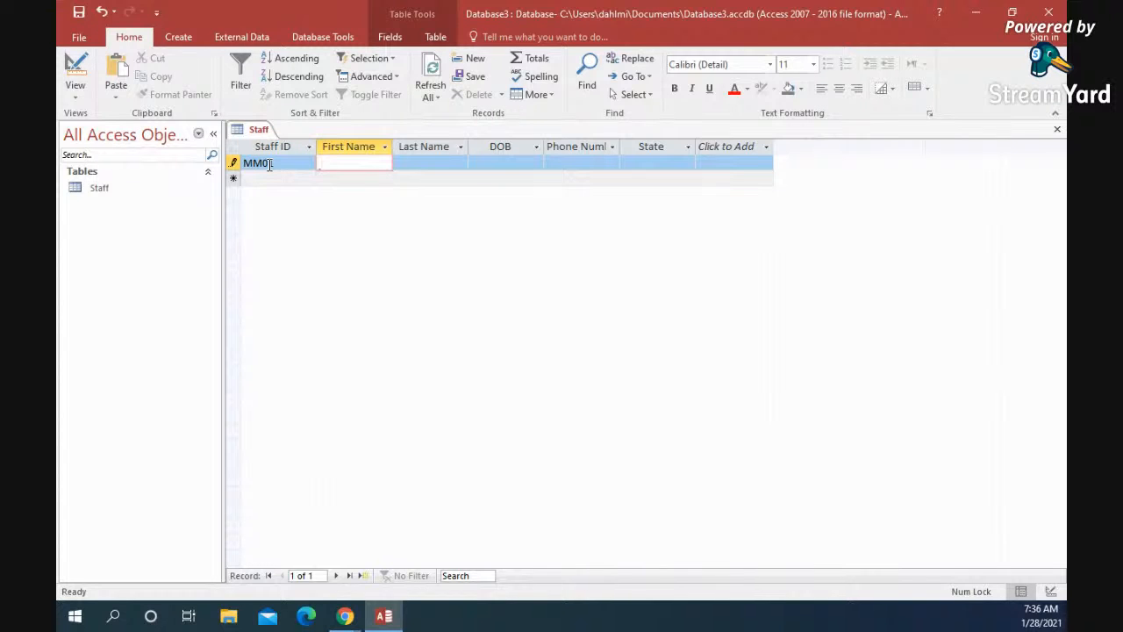
pyautogui.write('Mike')
pyautogui.press('Tab')
pyautogui.write('Dahle')
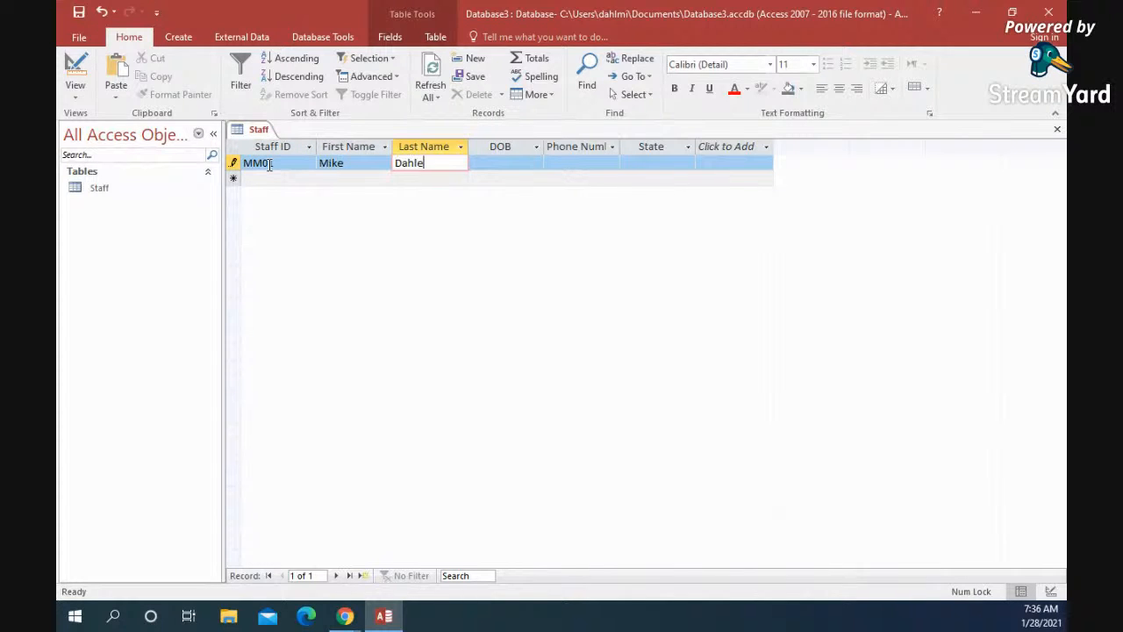
pyautogui.press('Tab')
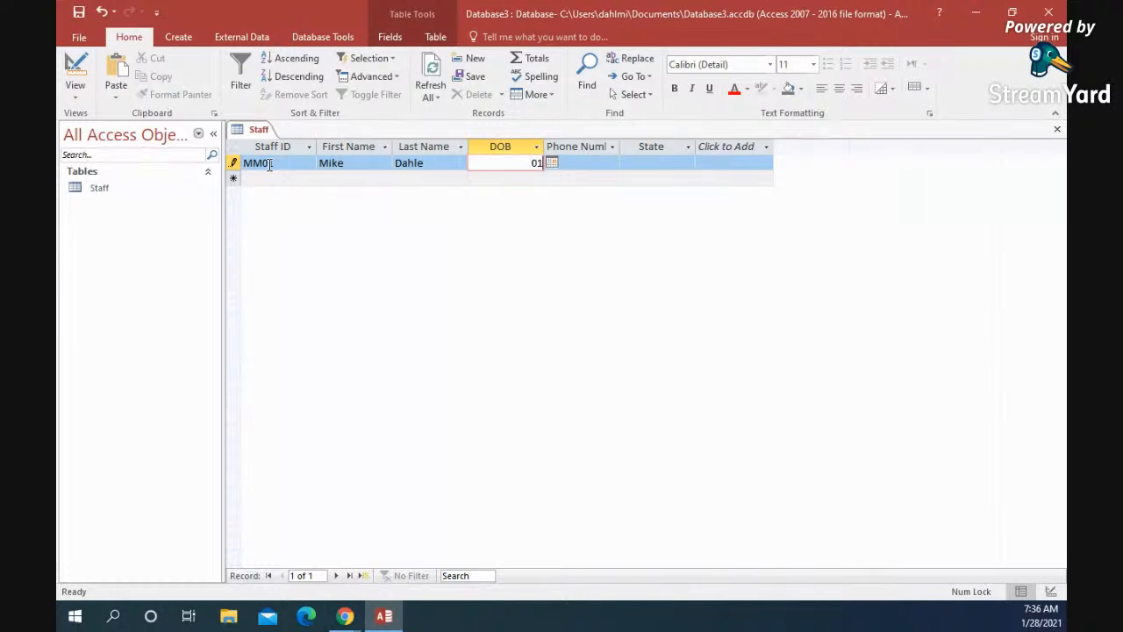
# - Set the first record's DOB to 1/1/2021 using the date picker
pyautogui.write('010122')
pyautogui.press('BackSpace')
pyautogui.write('021')
pyautogui.press('Tab')
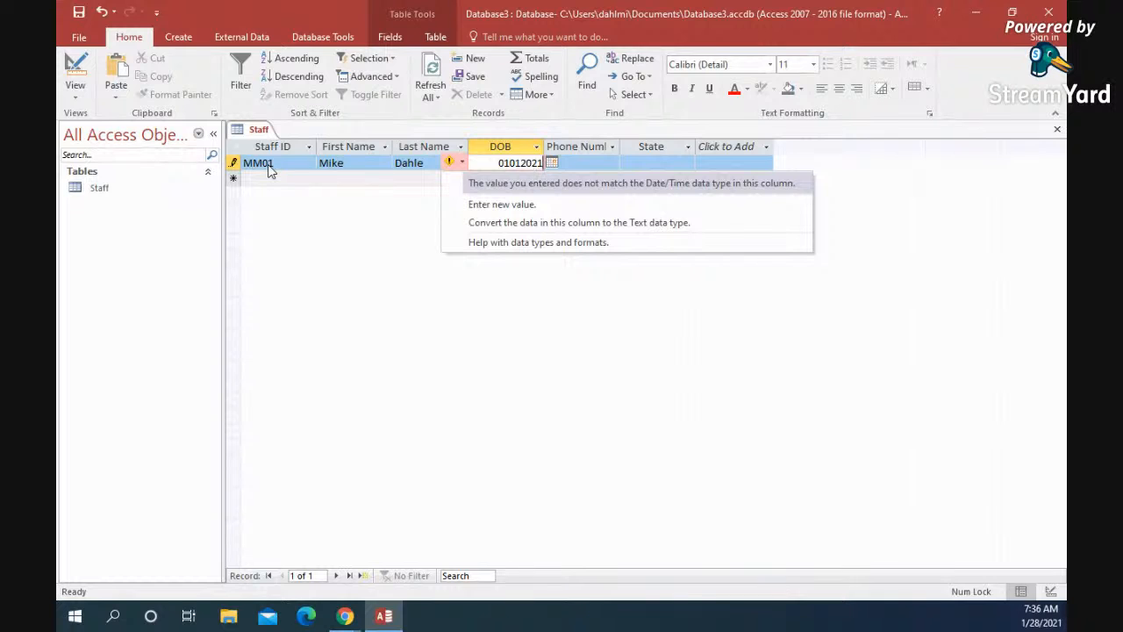
pyautogui.click(549, 163)
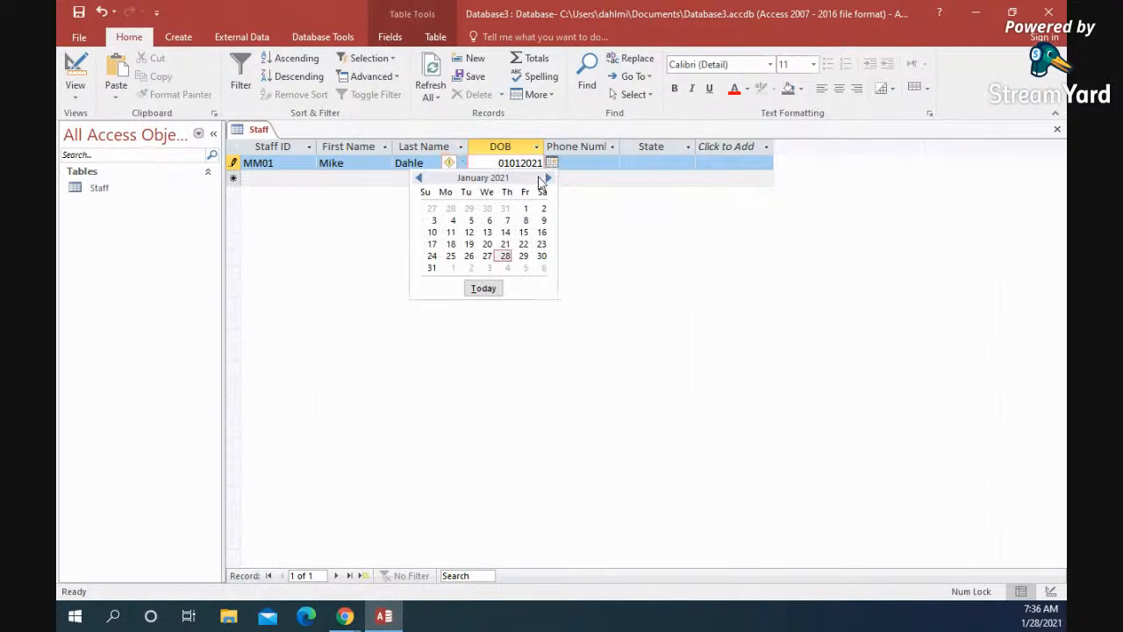
pyautogui.click(525, 207)
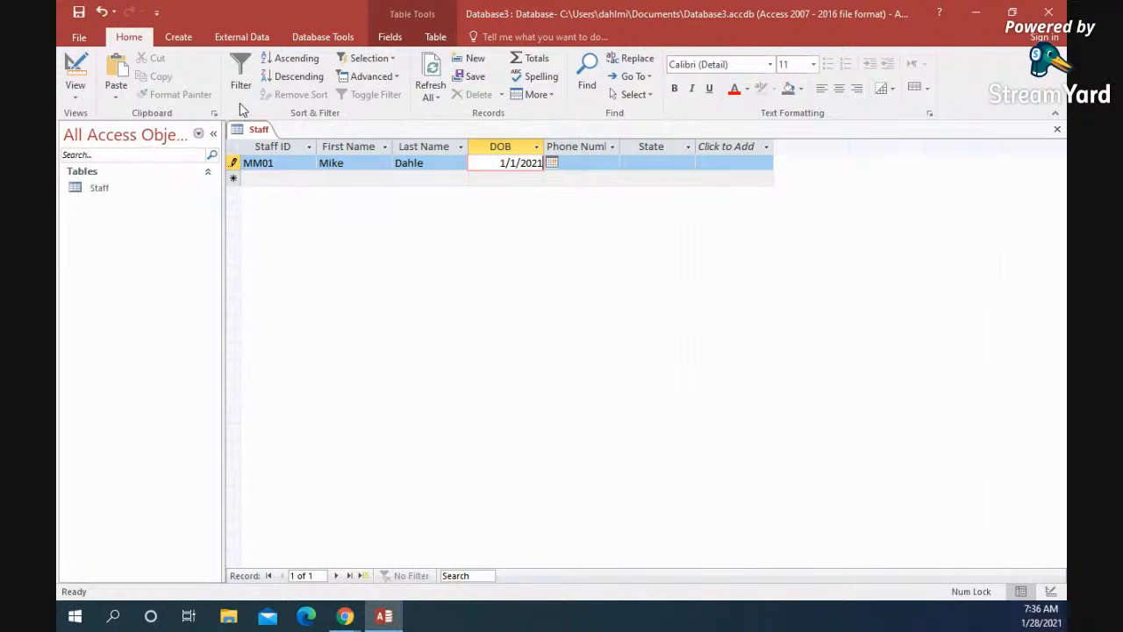
pyautogui.click(75, 68)
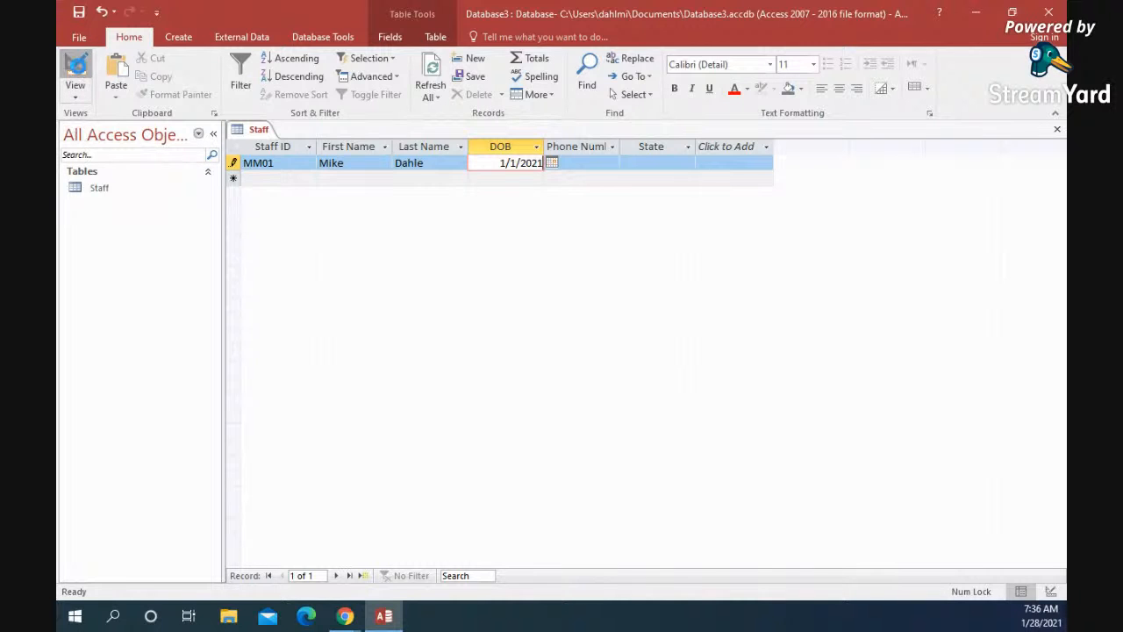
# - Give the DOB field the Short Date input mask
pyautogui.click(449, 206)
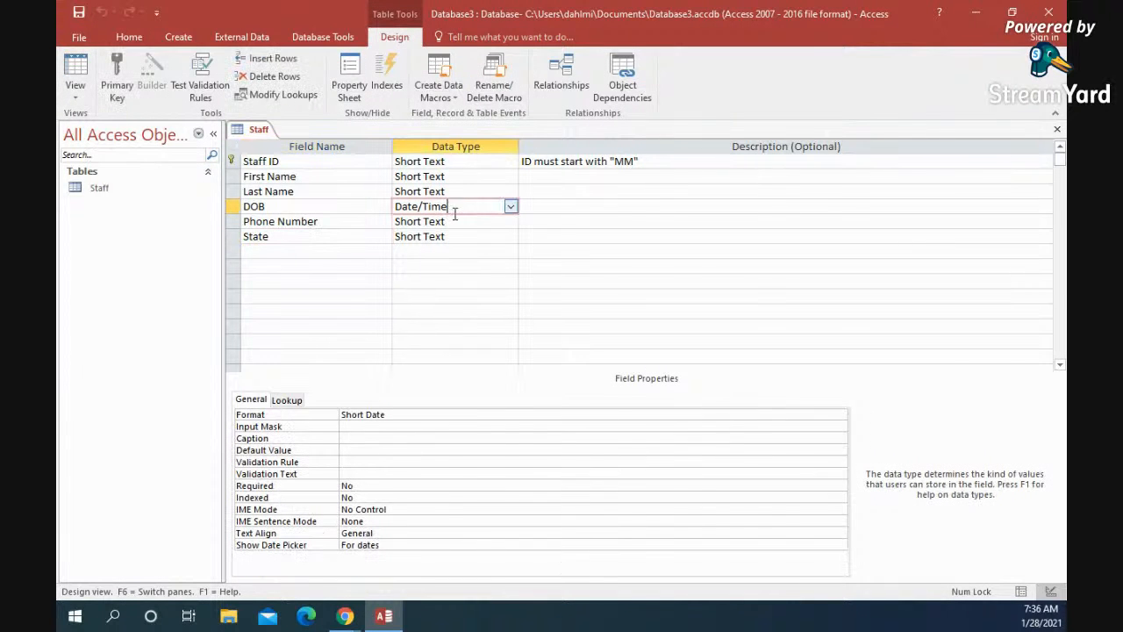
pyautogui.click(839, 427)
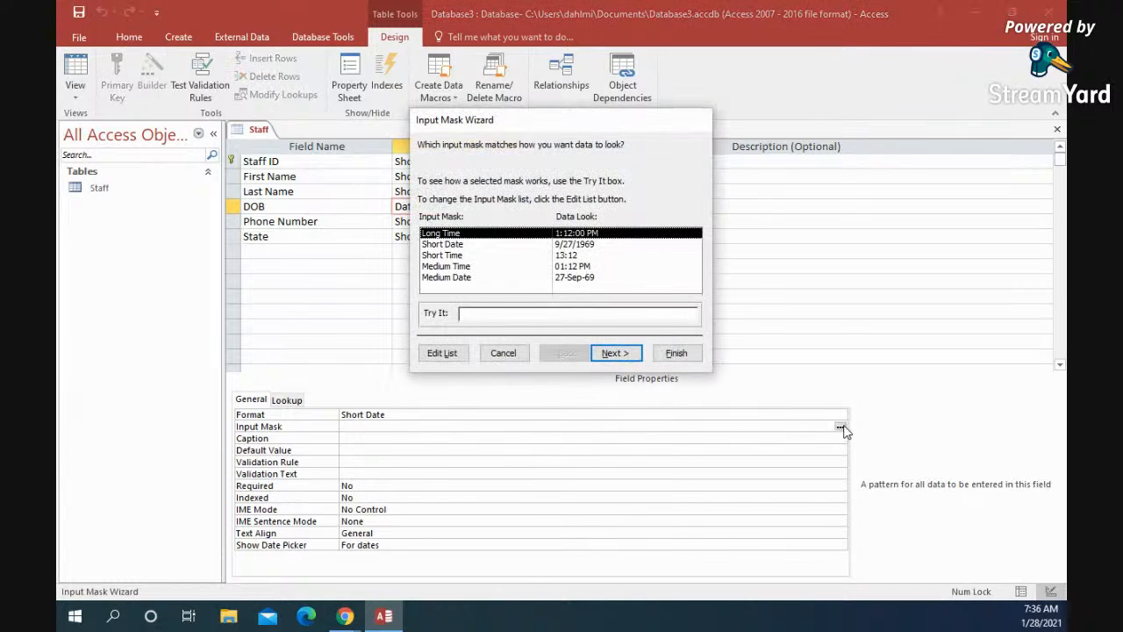
pyautogui.click(495, 246)
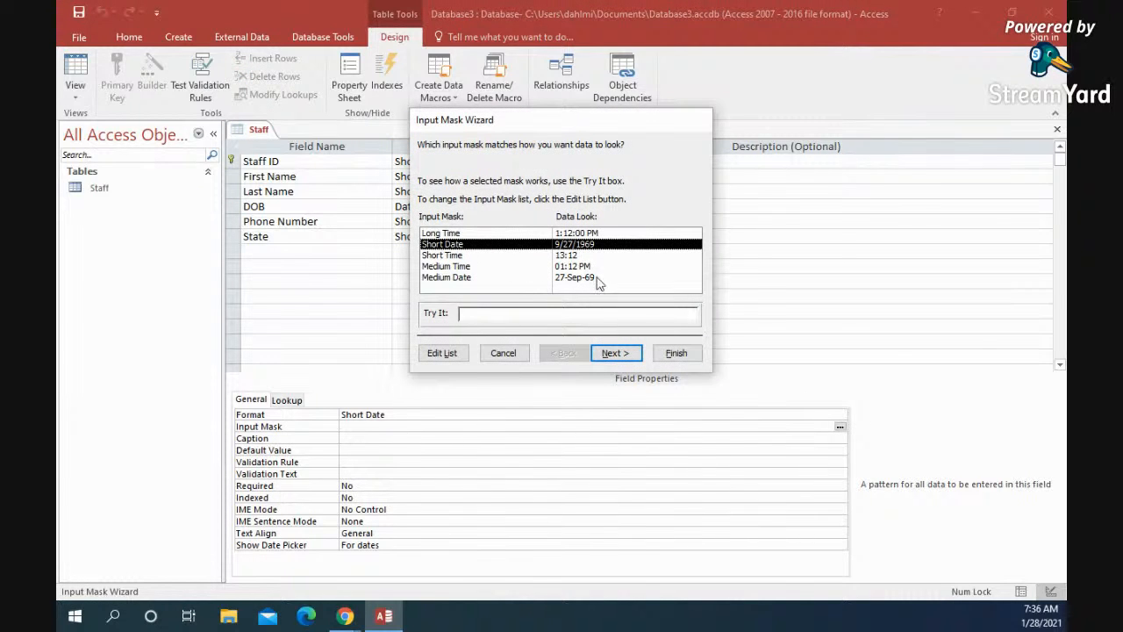
pyautogui.click(615, 353)
pyautogui.click(675, 356)
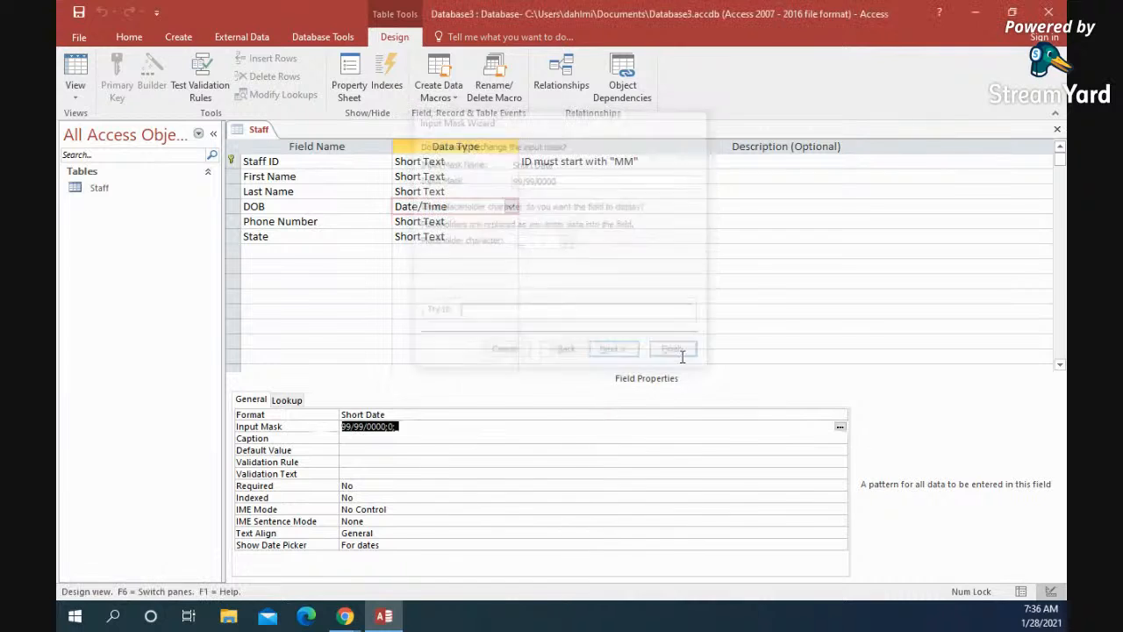
# - Save the Staff table and return to the first record's DOB in Datasheet View
pyautogui.rightClick(259, 130)
pyautogui.click(291, 139)
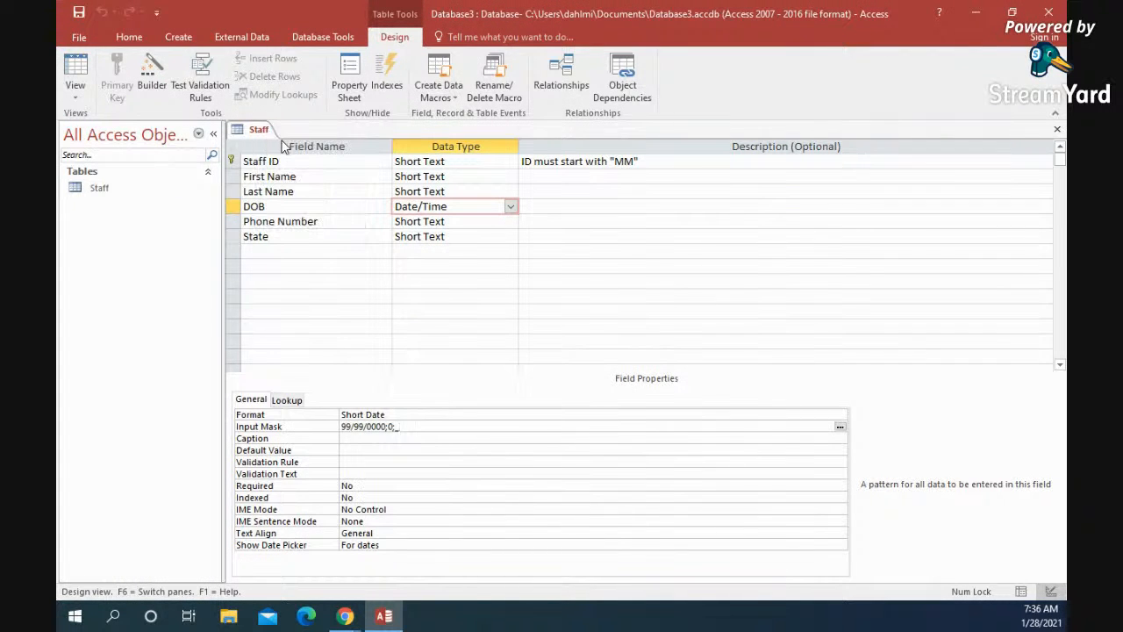
pyautogui.click(76, 75)
pyautogui.click(495, 163)
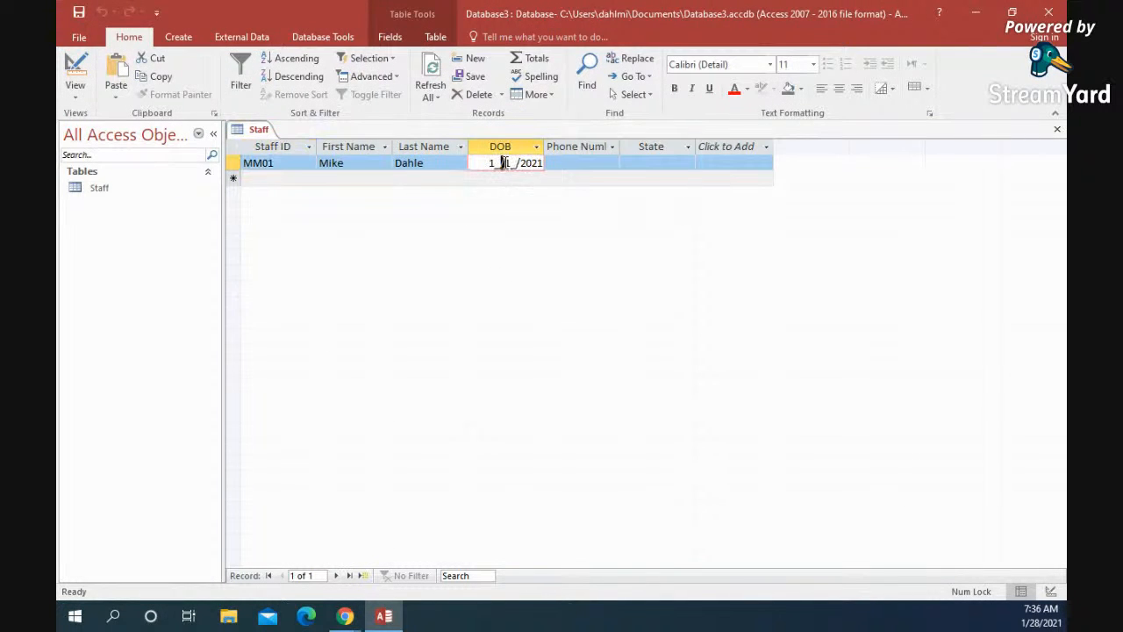
pyautogui.hotkey('shift', 'Tab')
pyautogui.press('Tab')
pyautogui.write('10/31/1991')
pyautogui.press('Tab')
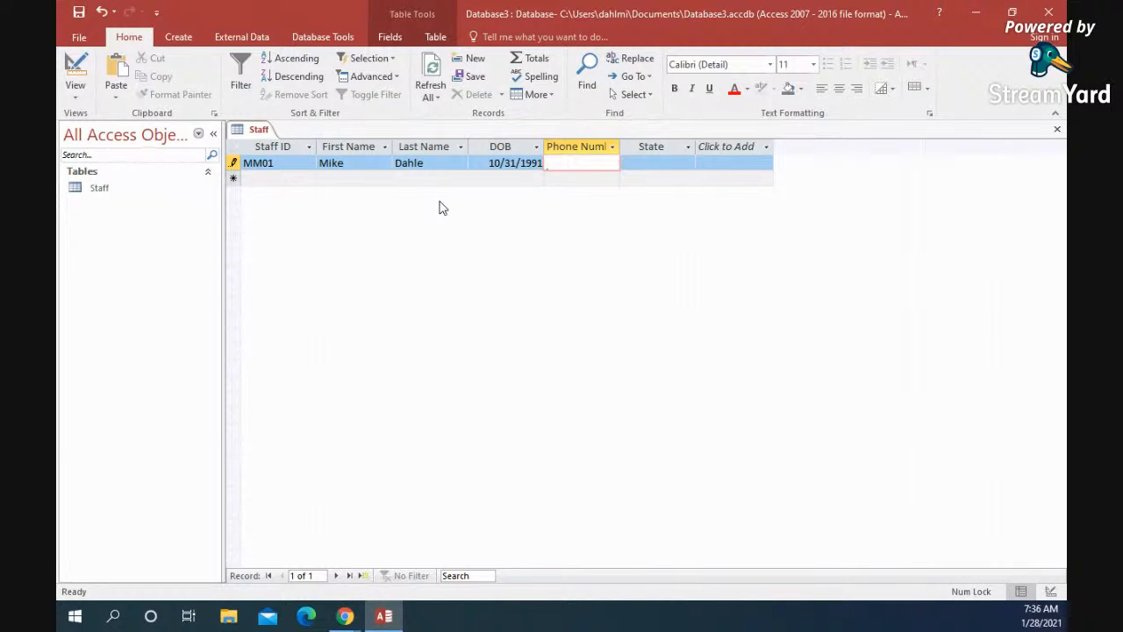
pyautogui.write('262) 111-2222')
pyautogui.press('Tab')
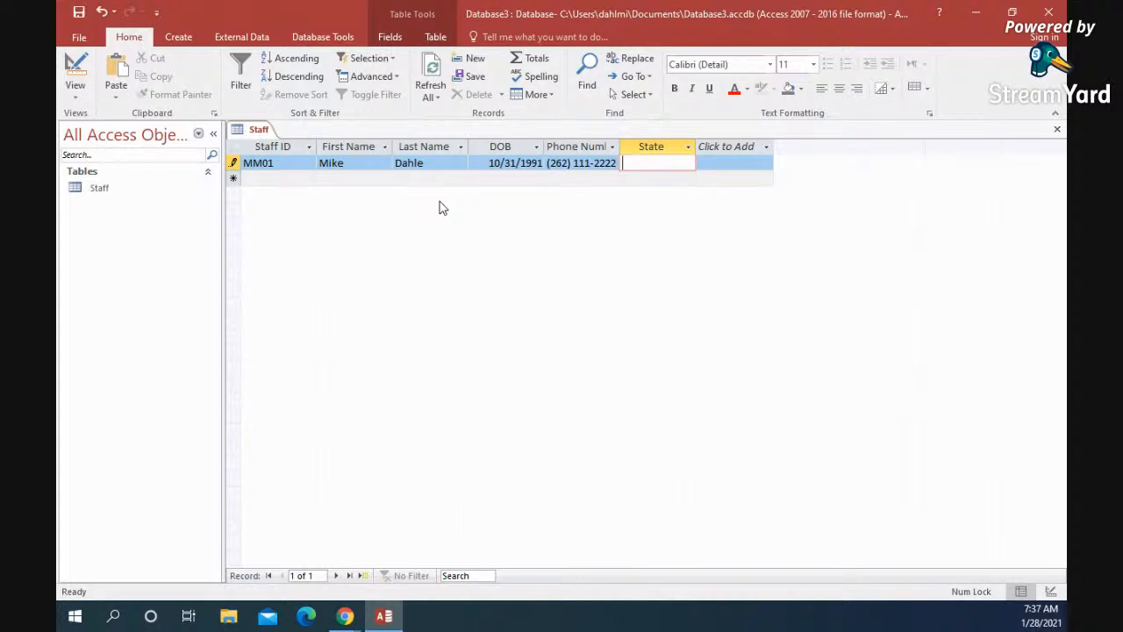
pyautogui.write('WI')
pyautogui.press('Tab')
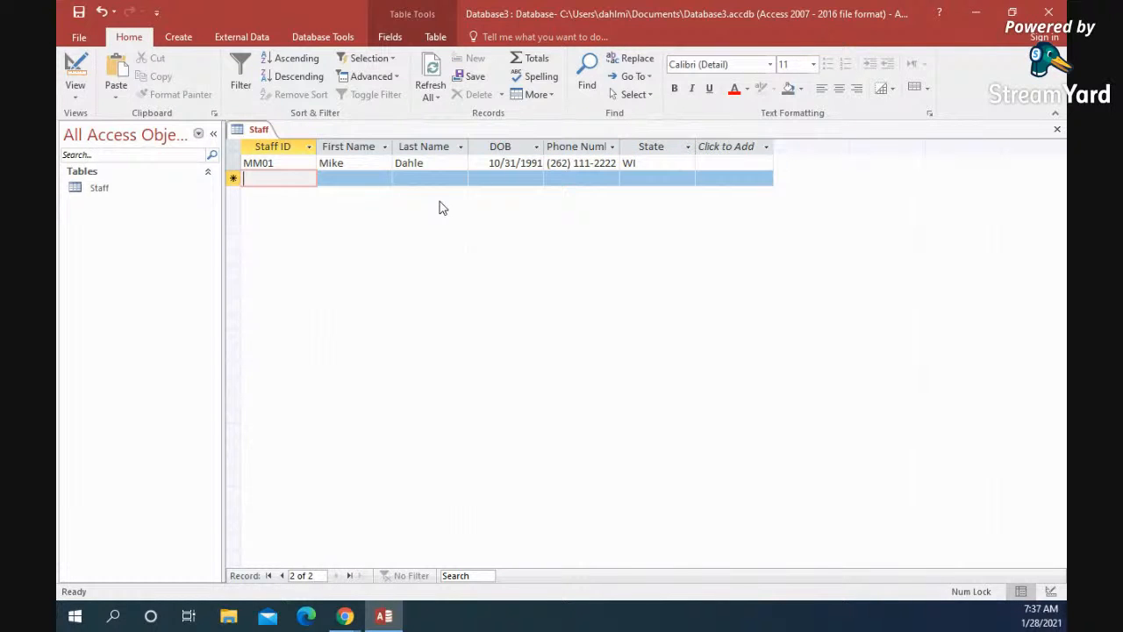
pyautogui.write('MM02')
pyautogui.press('Tab')
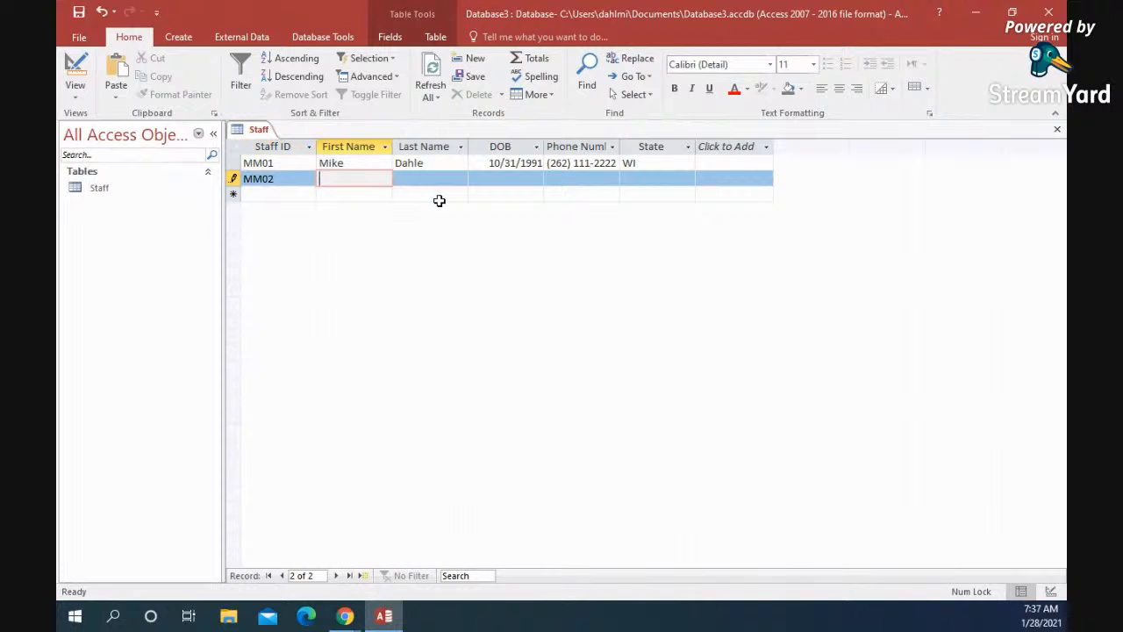
pyautogui.write('John')
pyautogui.press('Tab')
pyautogui.write('Smith')
pyautogui.press('Tab')
pyautogui.write('11/1')
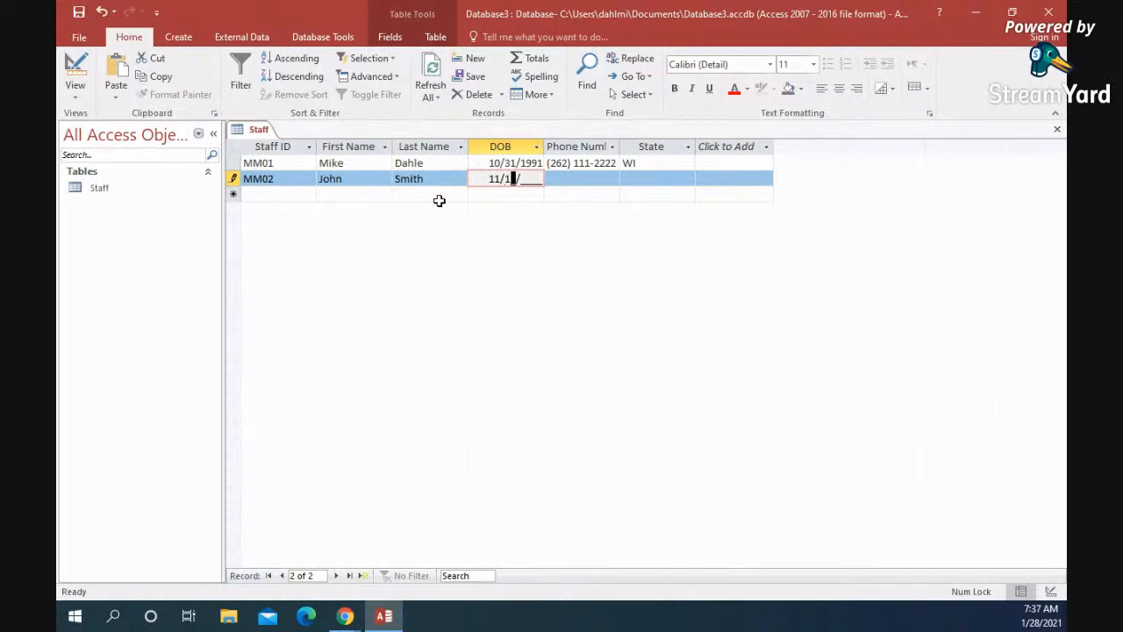
pyautogui.press('BackSpace')
pyautogui.write('01')
pyautogui.write('1990')
pyautogui.press('Tab')
pyautogui.write('414) 222-3333')
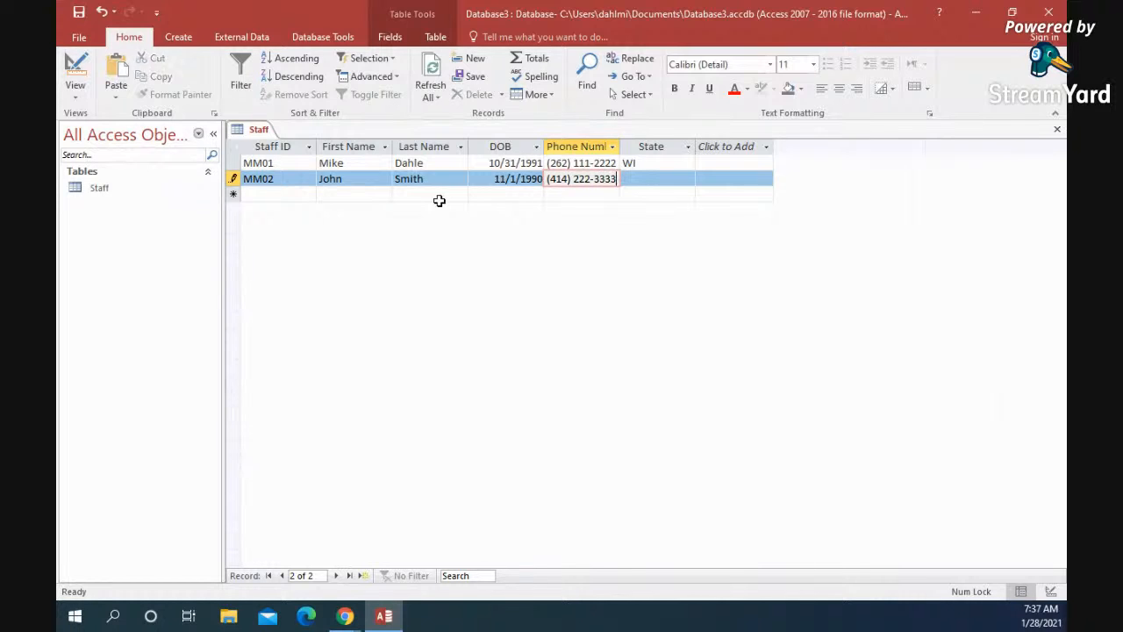
pyautogui.press('Tab')
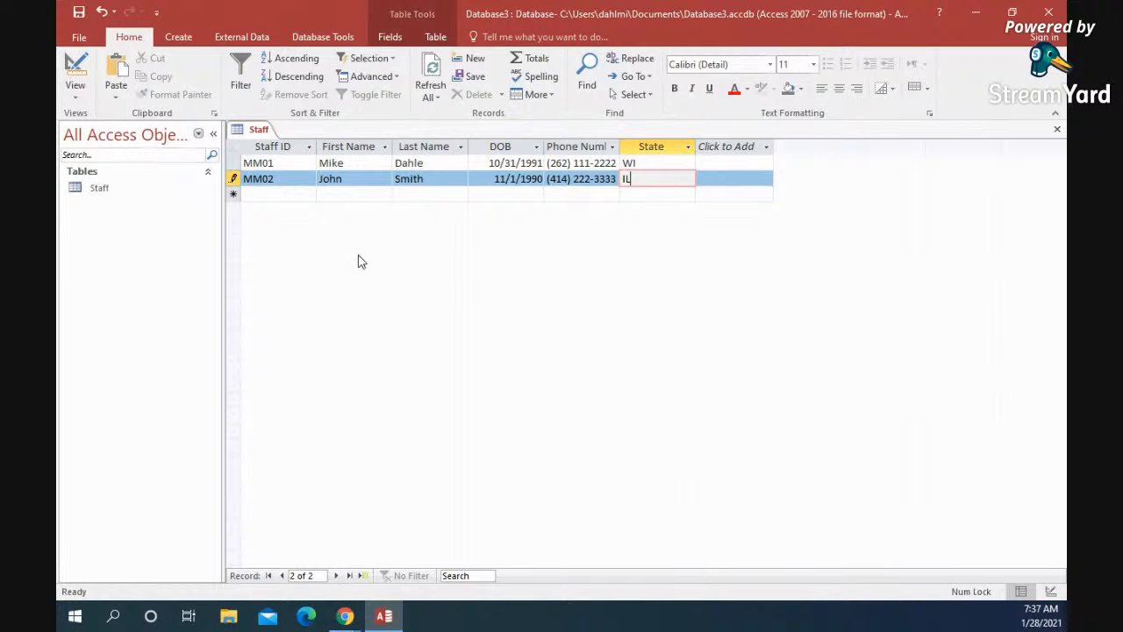
pyautogui.click(179, 39)
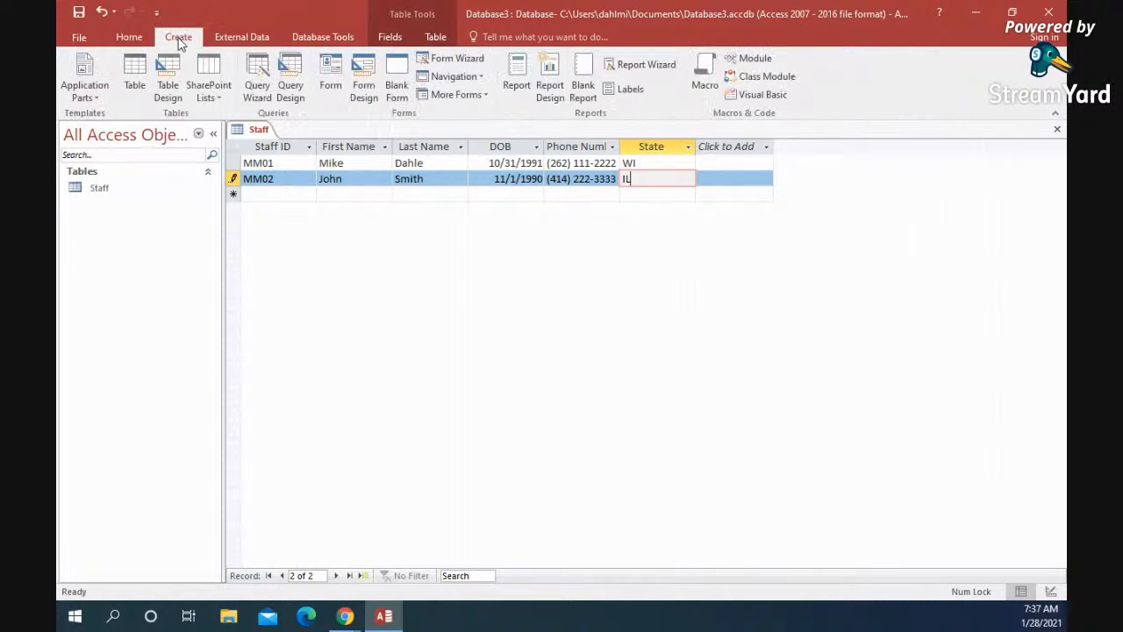
# - Start a new table design with a Sales ID field described as 'Sale'
pyautogui.click(169, 91)
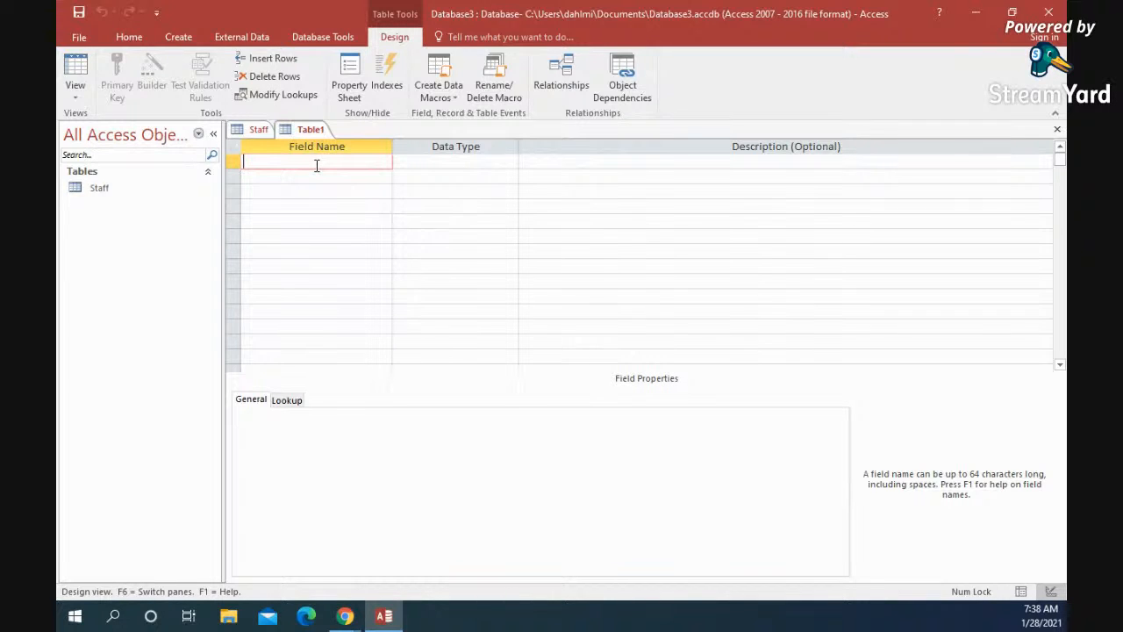
pyautogui.write('Sales ID')
pyautogui.press('Tab')
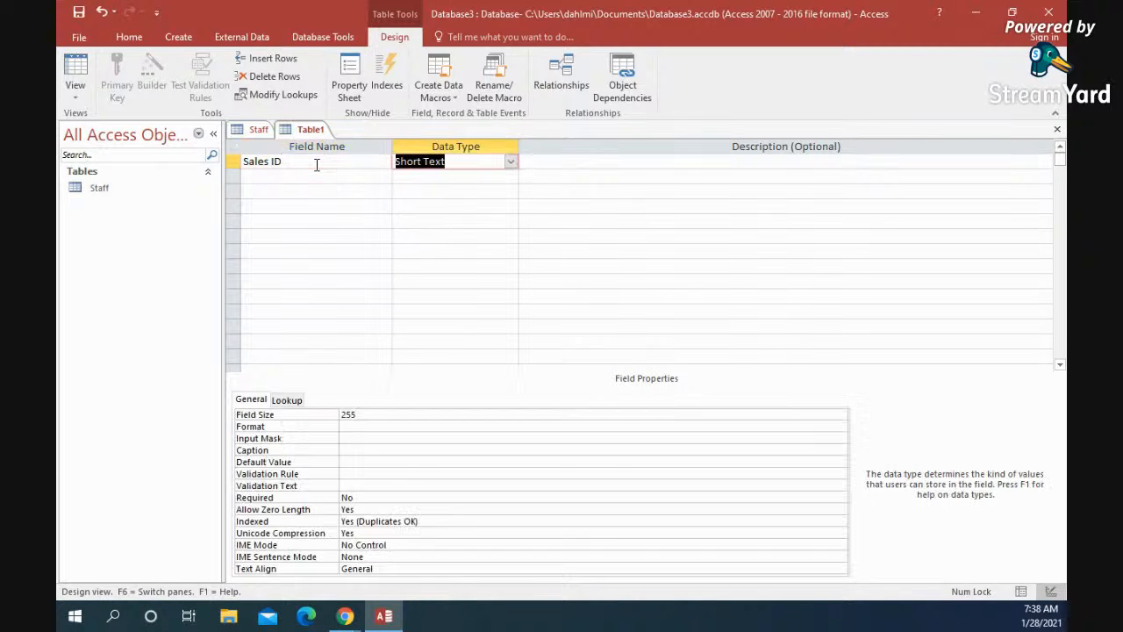
pyautogui.press('Tab')
pyautogui.write('Sale')
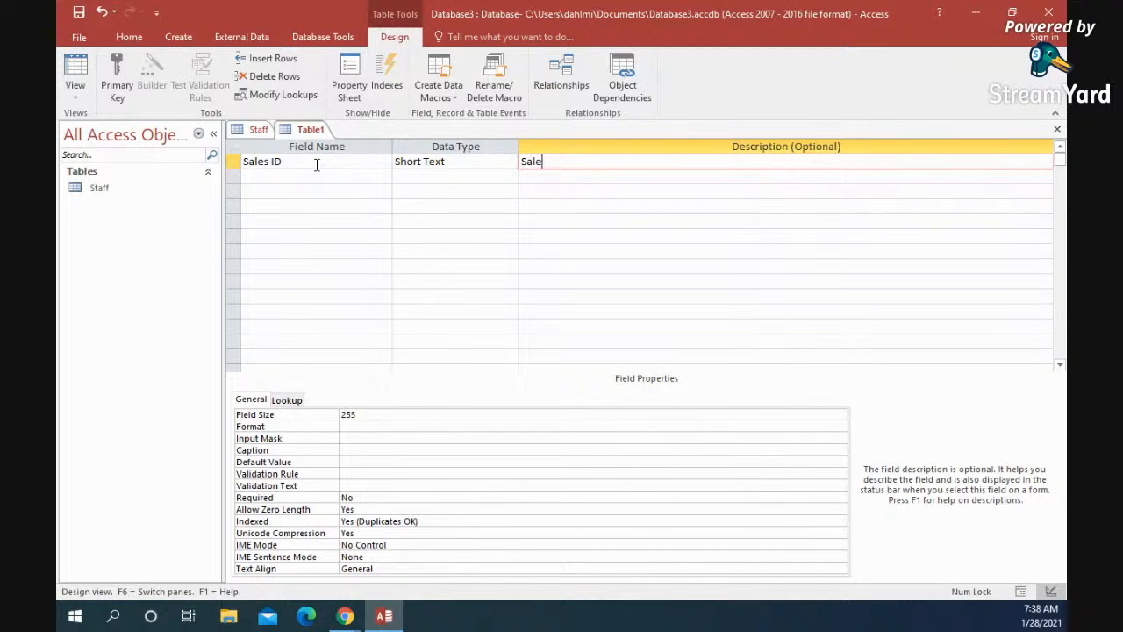
pyautogui.press('Tab')
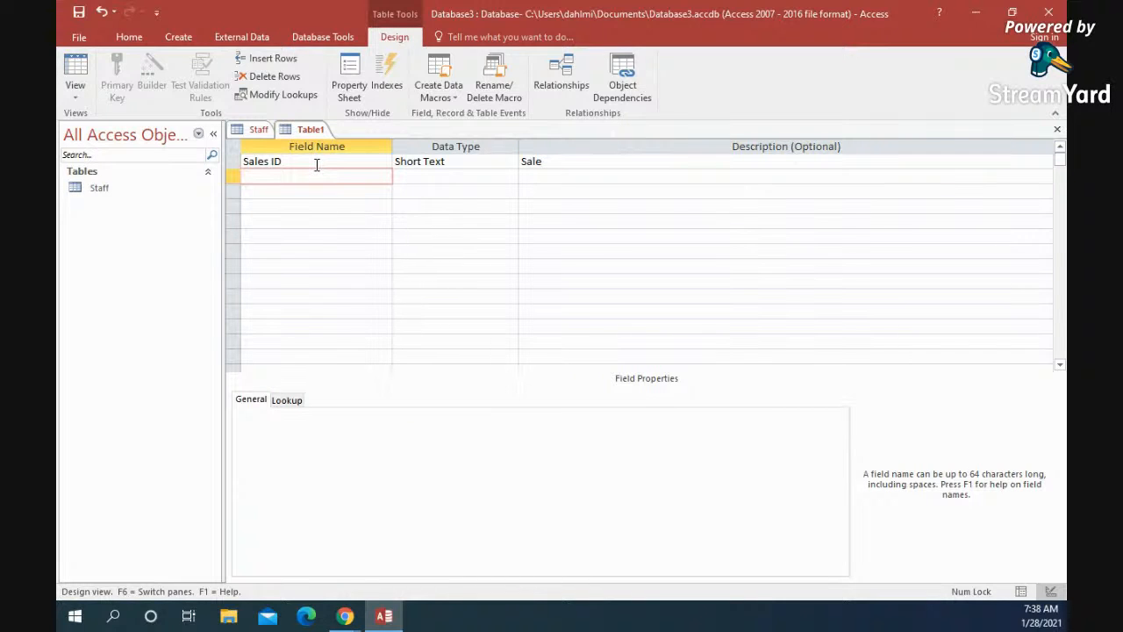
# - Add the Customer ID, Products Order and Quantity fields to the table design
pyautogui.write('Customer ID')
pyautogui.press('Tab')
pyautogui.press('Tab')
pyautogui.press('Tab')
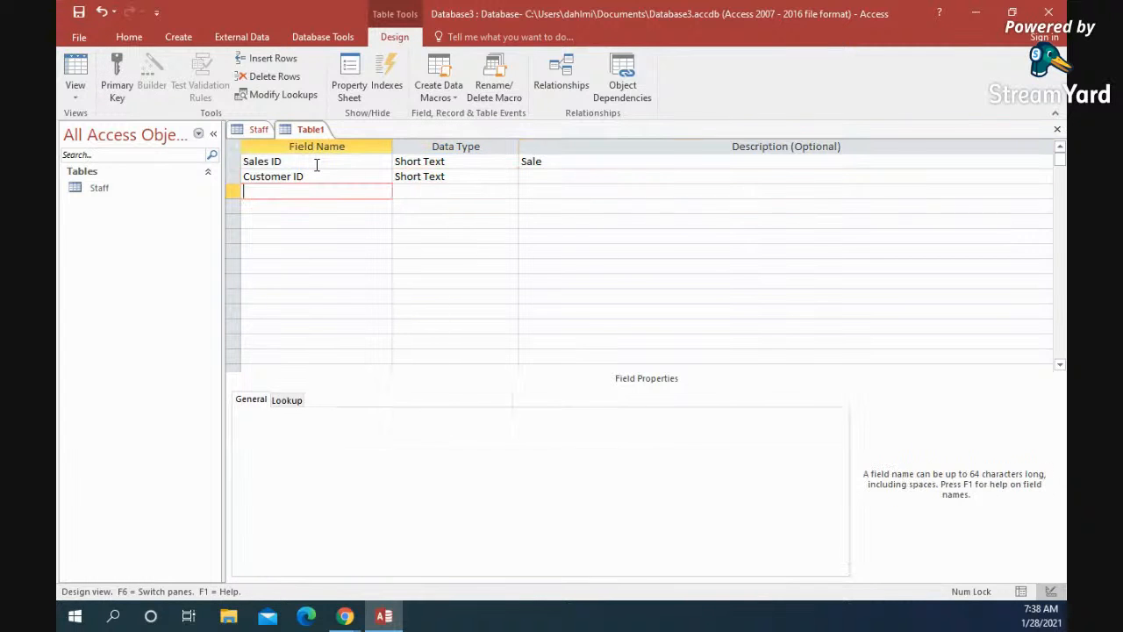
pyautogui.write('Products Orders')
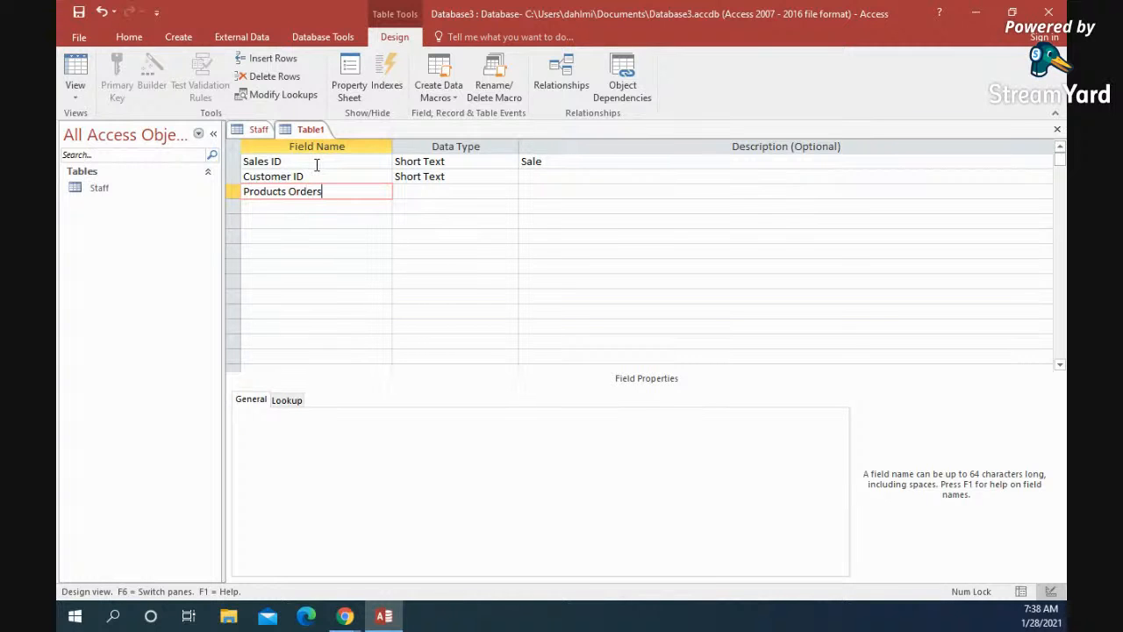
pyautogui.press('Tab')
pyautogui.press('Tab')
pyautogui.press('Tab')
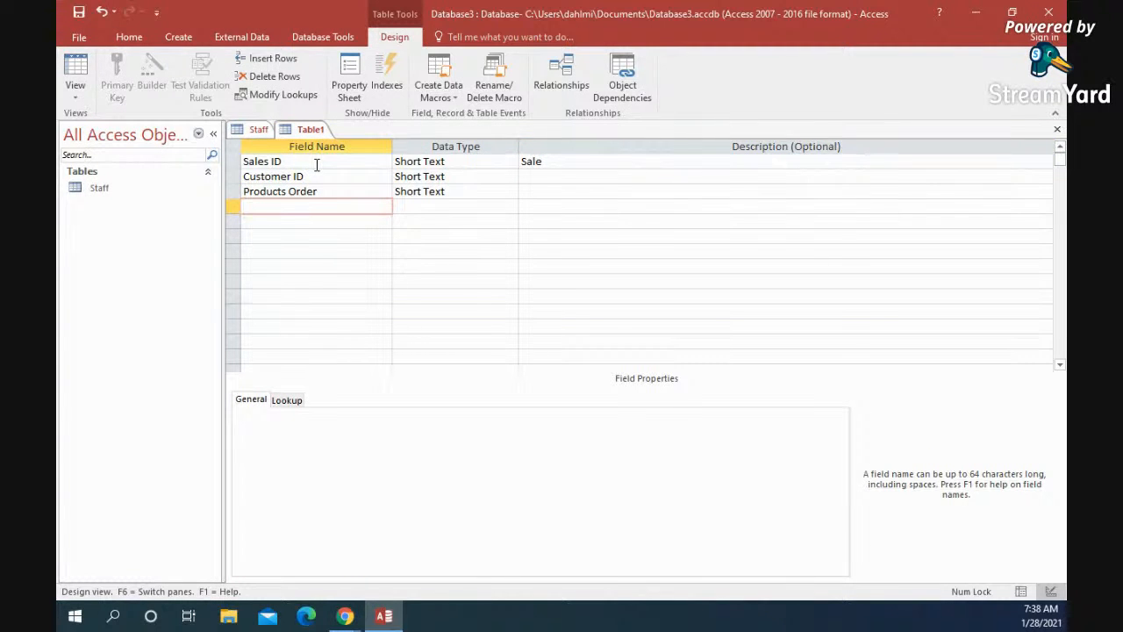
pyautogui.write('C')
pyautogui.press('BackSpace')
pyautogui.write('Quantity')
pyautogui.press('Tab')
pyautogui.press('Tab')
pyautogui.press('Tab')
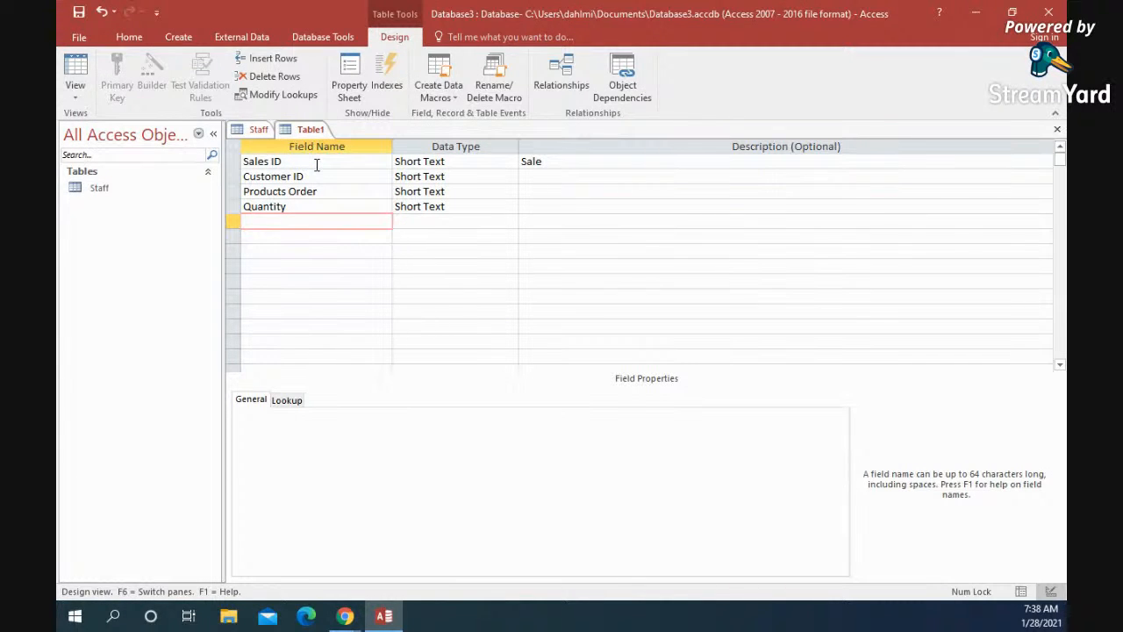
# - Change the Quantity field's data type to Number
pyautogui.click(421, 207)
pyautogui.click(510, 206)
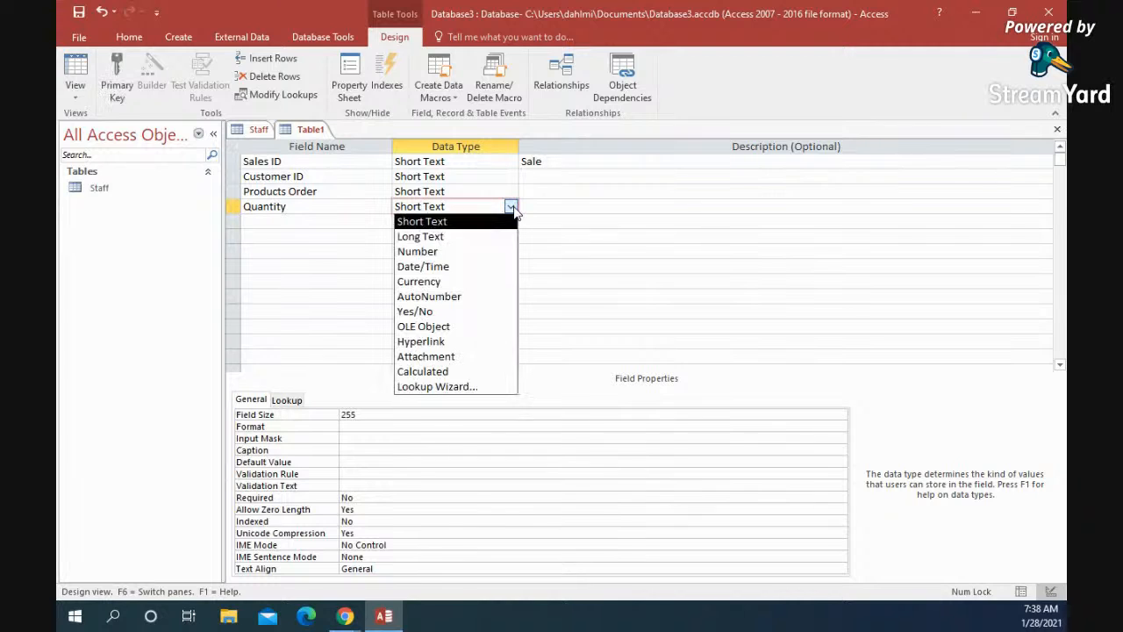
pyautogui.click(432, 252)
pyautogui.click(284, 219)
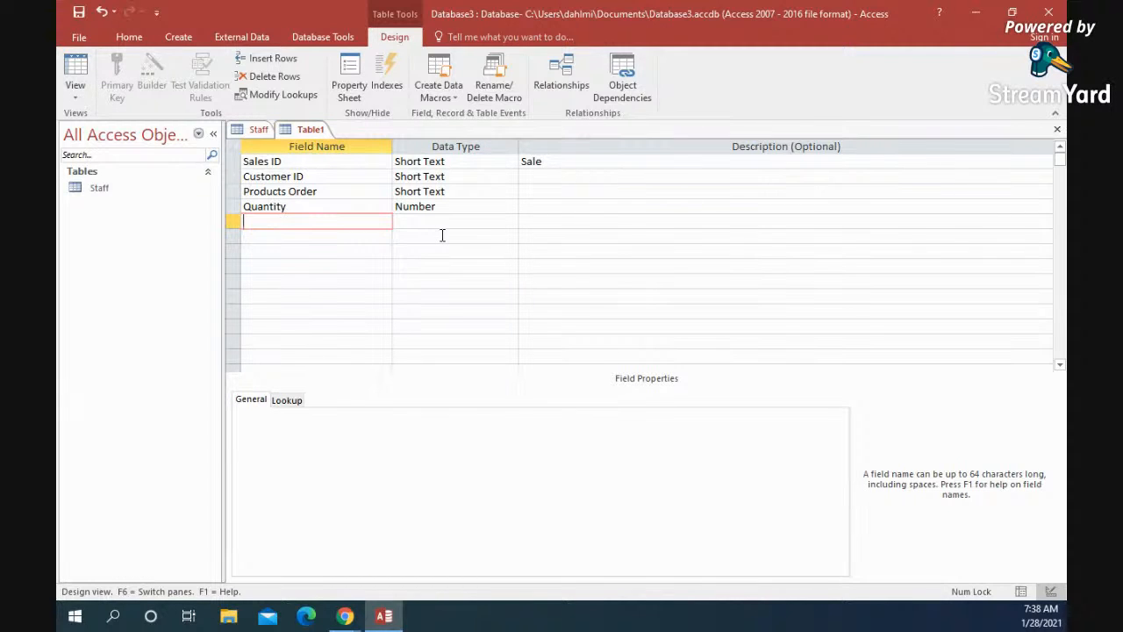
# - Add a Sales Cost field with the Currency data type
pyautogui.write('Sales Cost')
pyautogui.press('Tab')
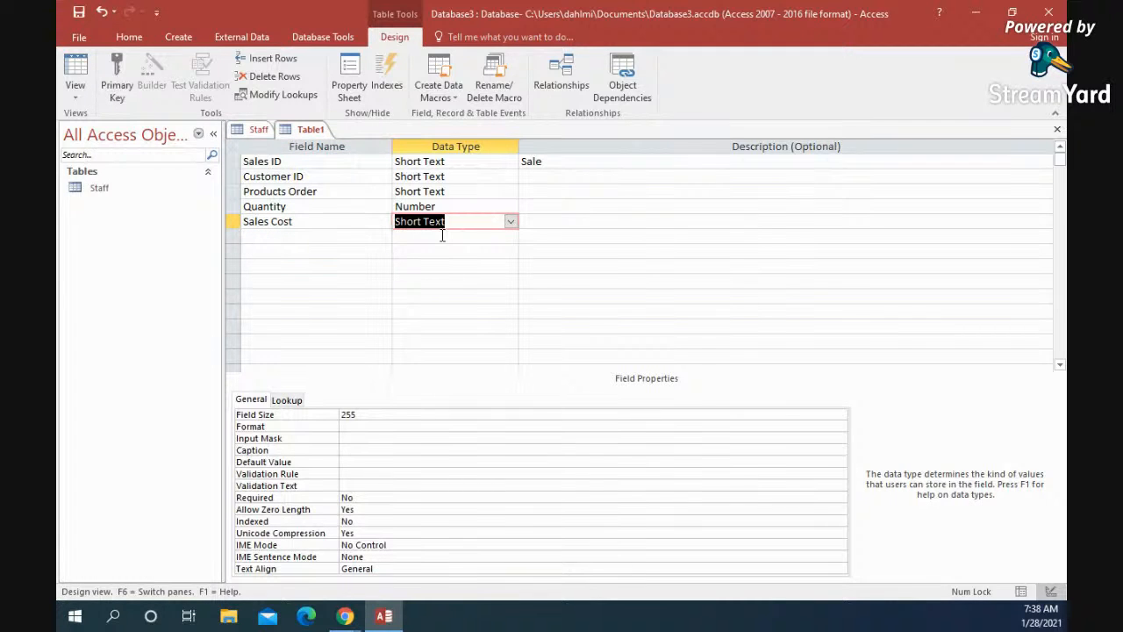
pyautogui.click(510, 222)
pyautogui.click(436, 298)
pyautogui.click(370, 237)
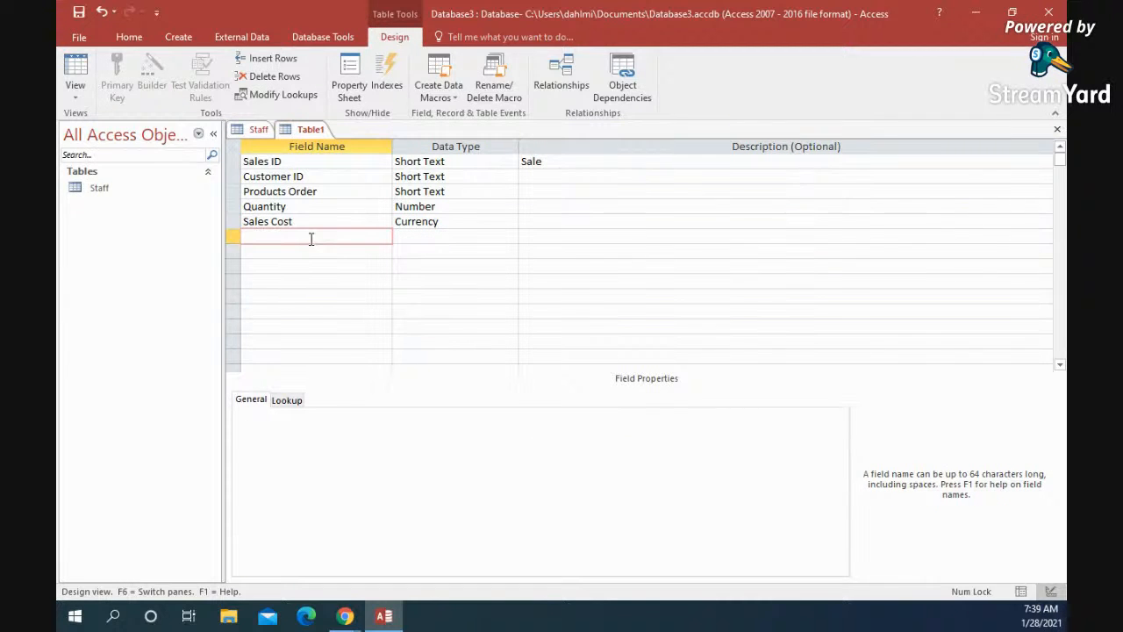
# - Add a Staff ID field with the default Short Text data type
pyautogui.write('S')
pyautogui.press('BackSpace')
pyautogui.write('Sta')
pyautogui.press('BackSpace')
pyautogui.press('BackSpace')
pyautogui.press('BackSpace')
pyautogui.write('Staff ID')
pyautogui.click(422, 238)
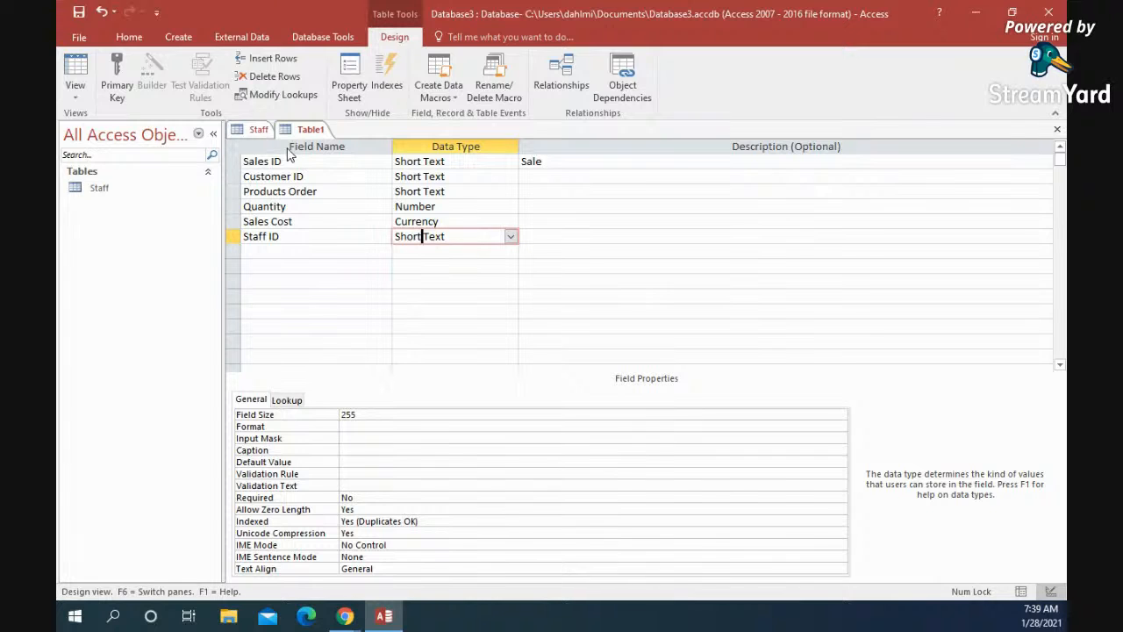
# - Save the new table as 'Sales', dismissing the missing primary key prompt
pyautogui.rightClick(309, 129)
pyautogui.click(335, 145)
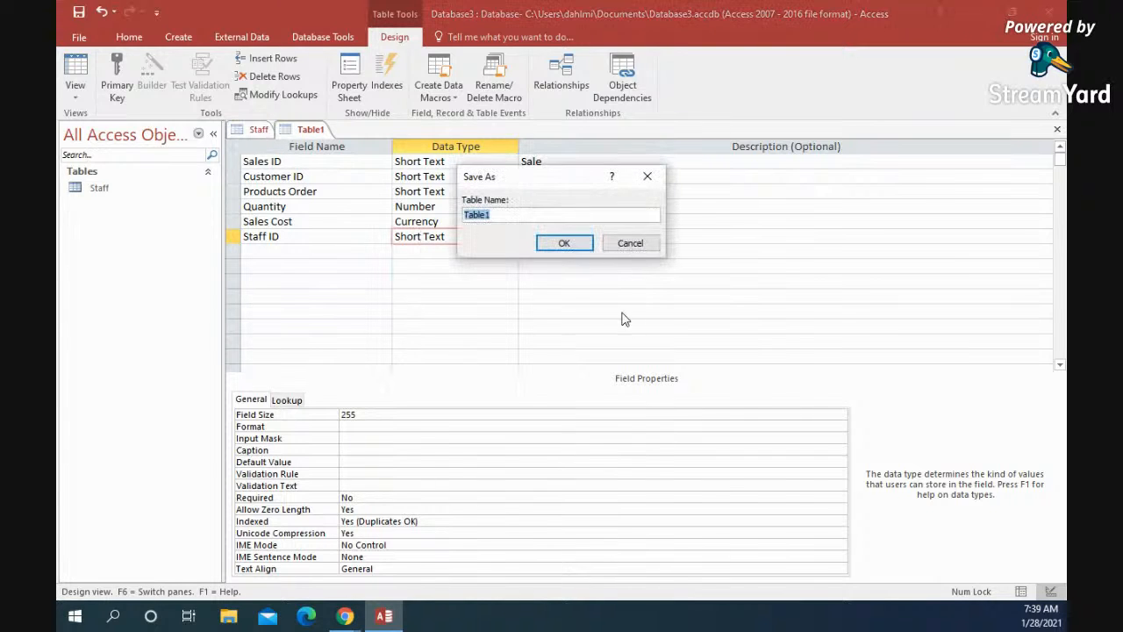
pyautogui.write('Sales')
pyautogui.click(555, 244)
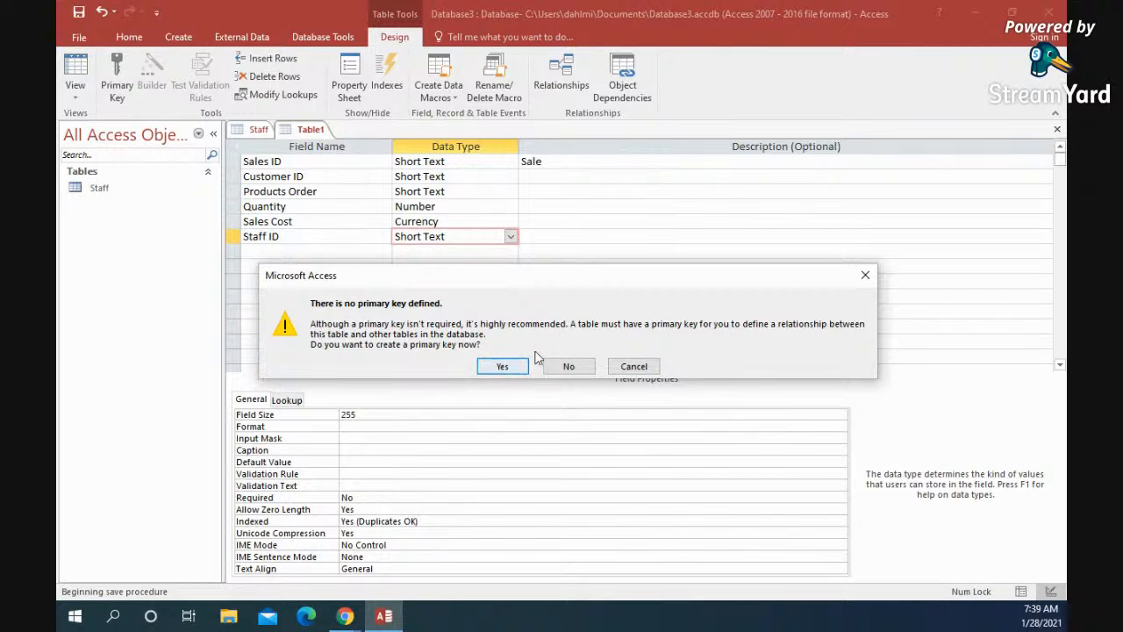
pyautogui.click(633, 367)
# - Make Sales ID the primary key, save the table again and switch to Datasheet view
pyautogui.click(233, 162)
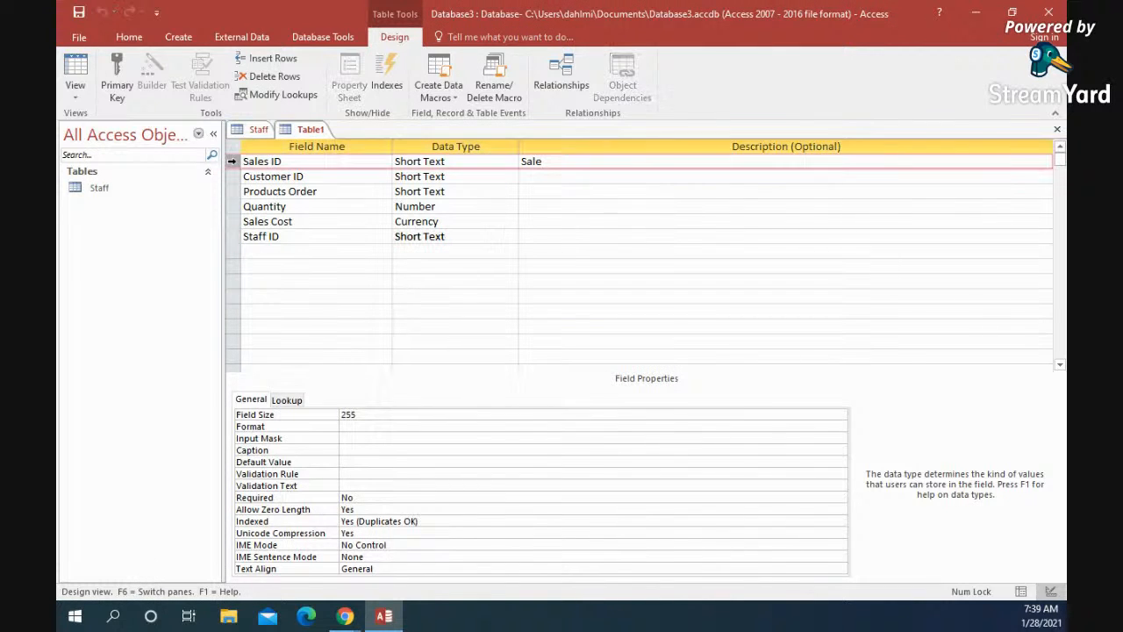
pyautogui.click(117, 78)
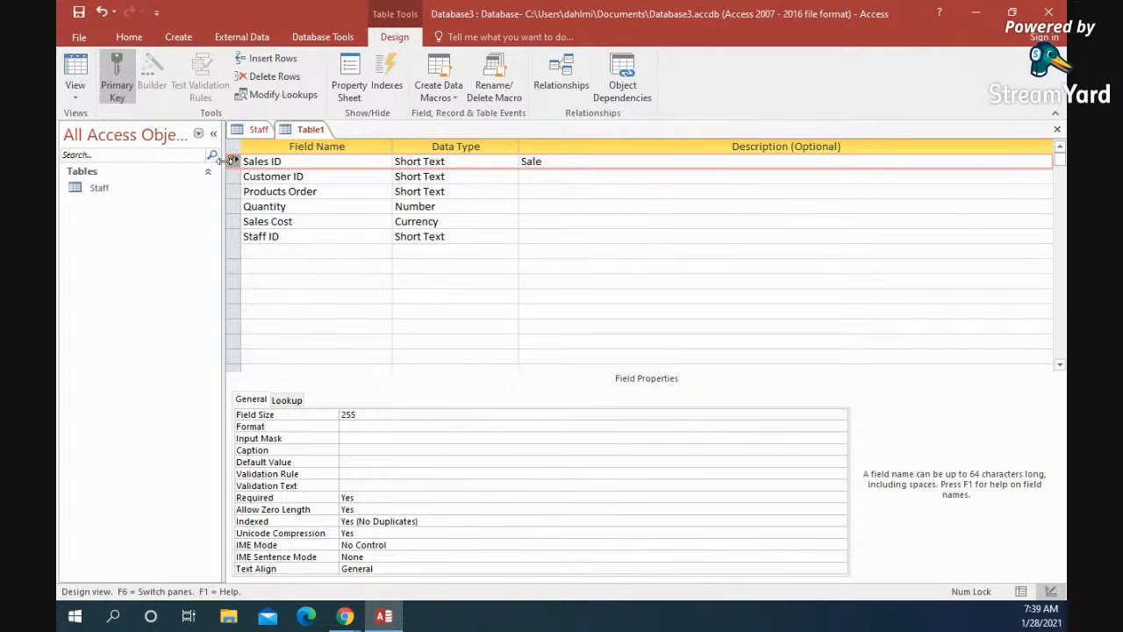
pyautogui.rightClick(302, 131)
pyautogui.click(335, 138)
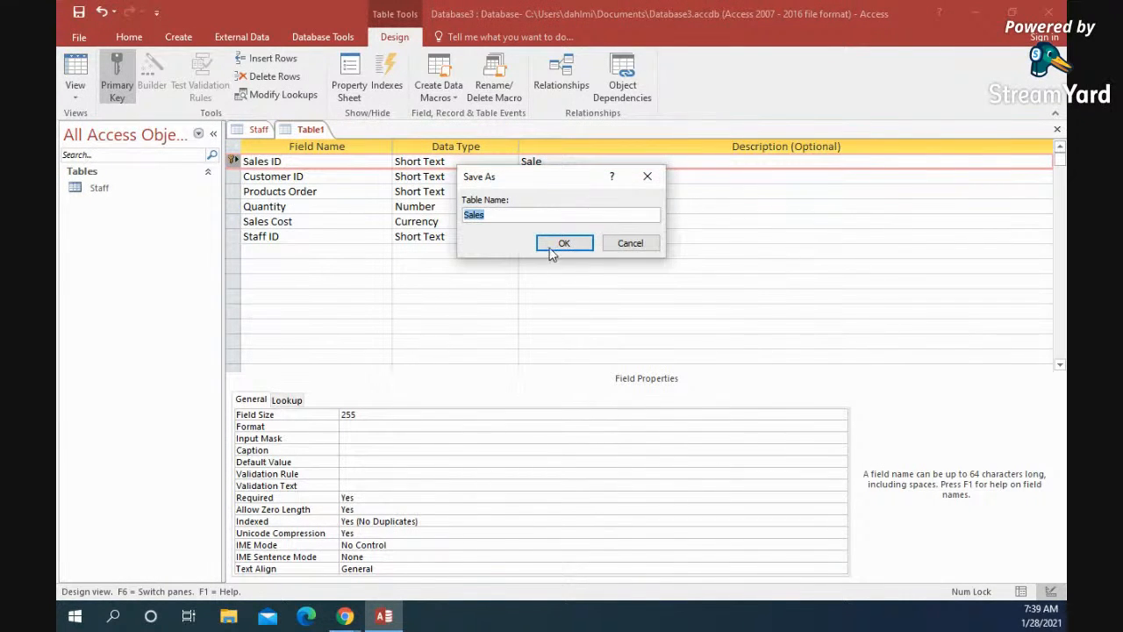
pyautogui.click(553, 249)
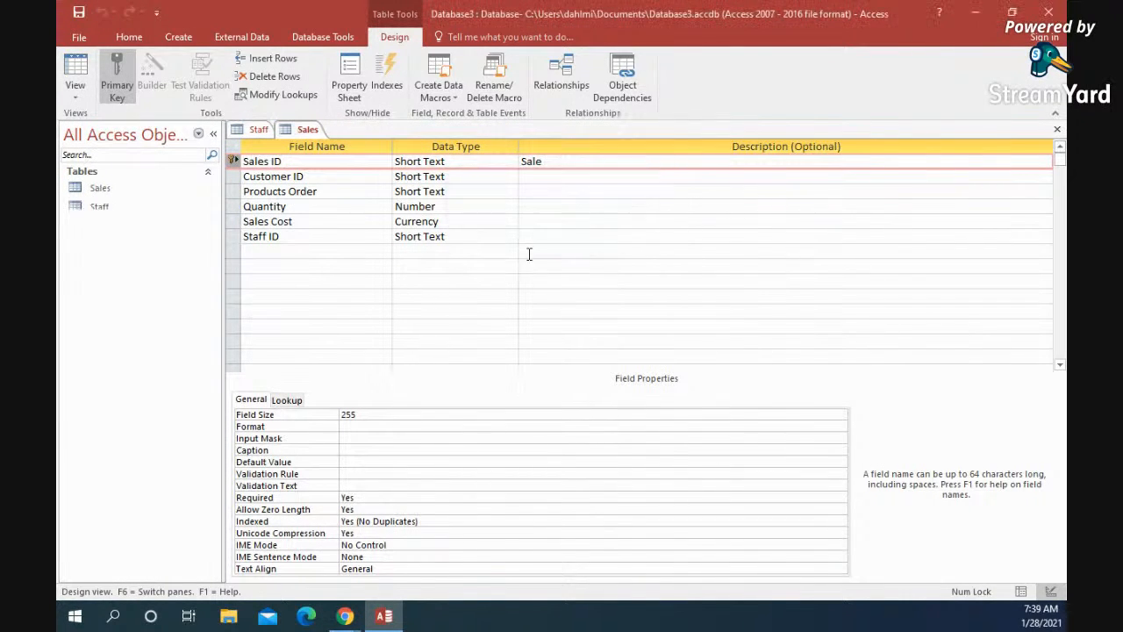
pyautogui.click(86, 66)
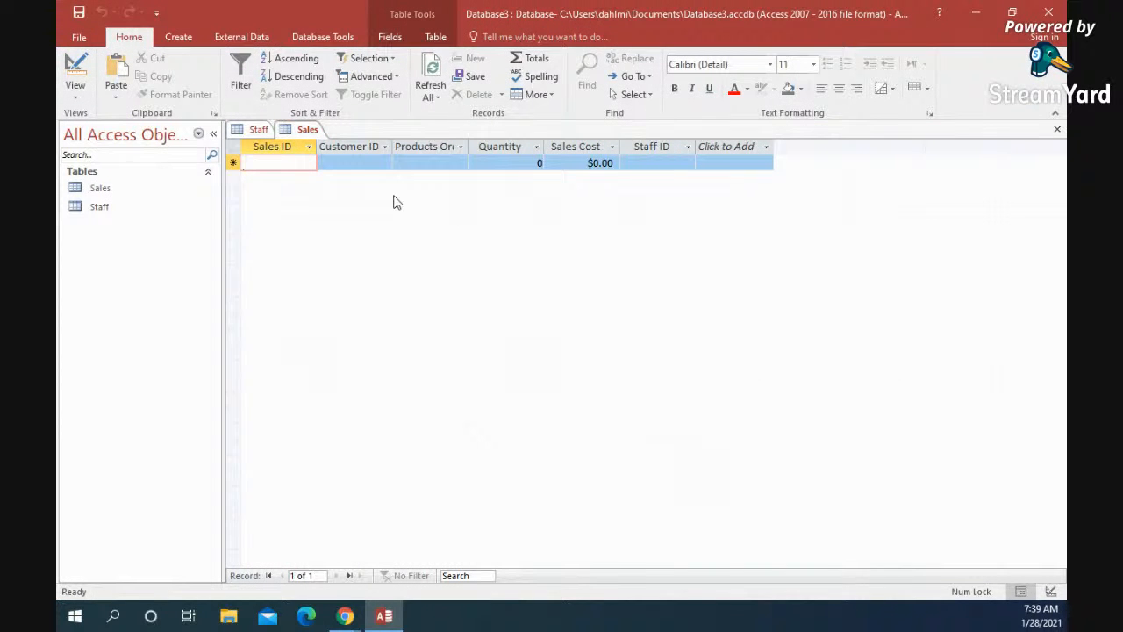
# - Start the first Sales record with sale ID Sale01 and its customer ID
pyautogui.write('Sales')
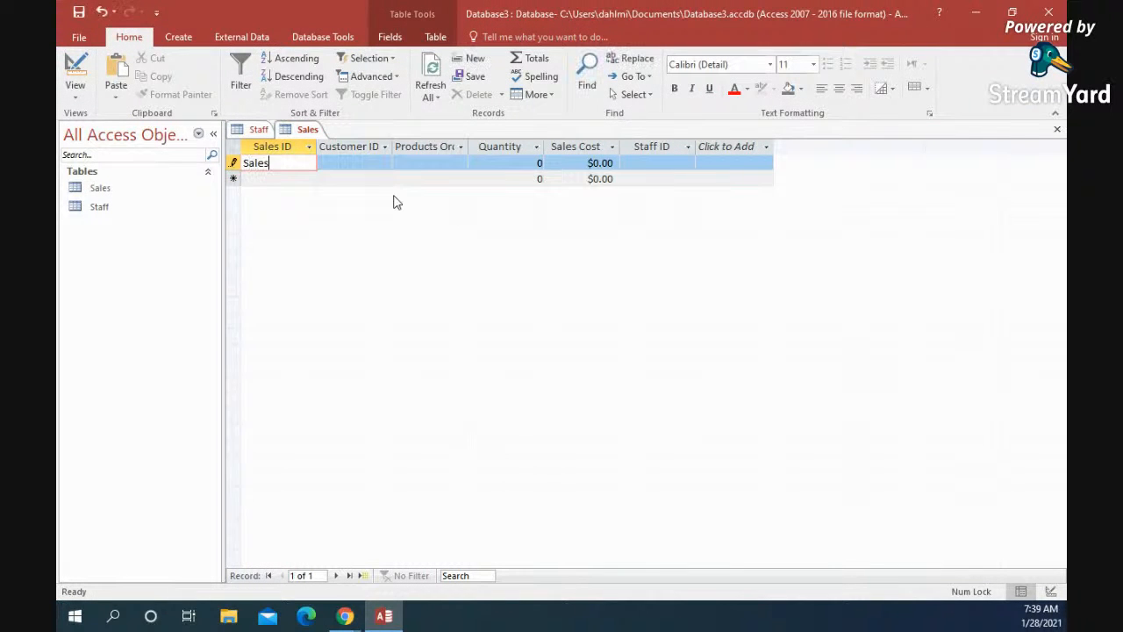
pyautogui.press('BackSpace')
pyautogui.write('01')
pyautogui.press('Tab')
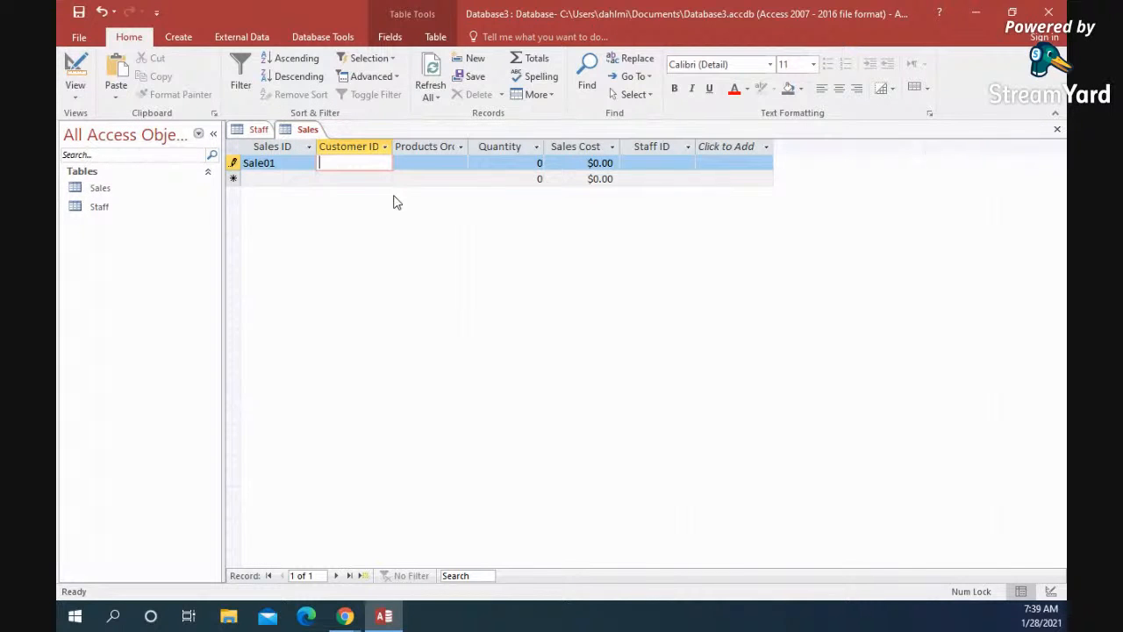
pyautogui.write('JK01')
pyautogui.press('Tab')
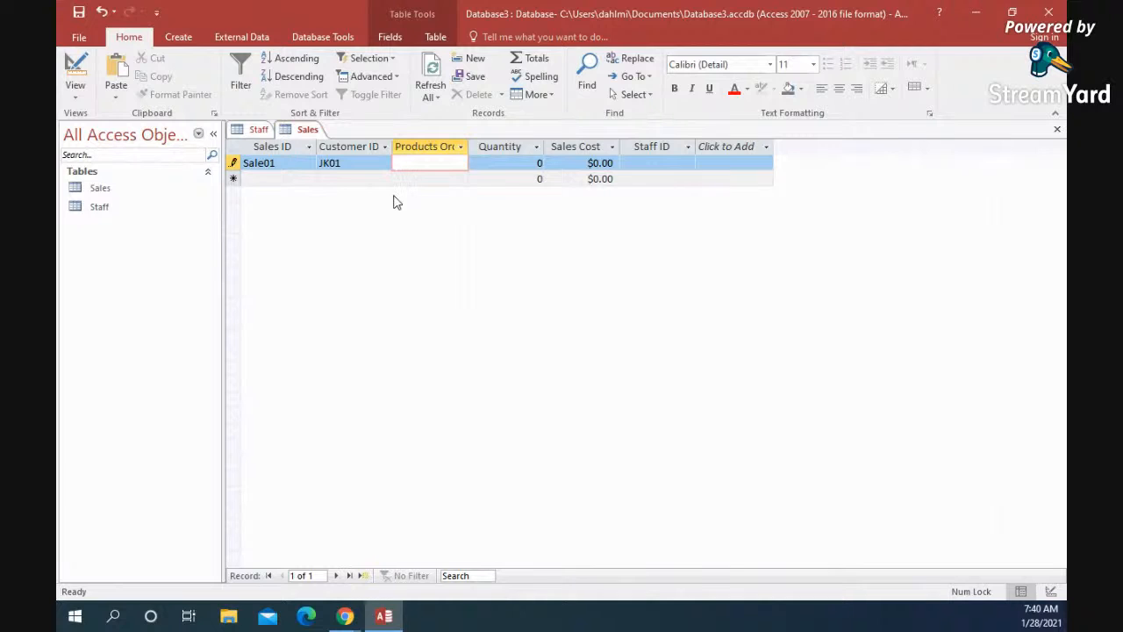
# - Fill in product Pizza, quantity 10, sales cost 100 and staff ID MM01
pyautogui.write('Prizza')
pyautogui.press('Tab')
pyautogui.click(432, 165)
pyautogui.press('BackSpace')
pyautogui.press('BackSpace')
pyautogui.press('BackSpace')
pyautogui.press('BackSpace')
pyautogui.press('BackSpace')
pyautogui.write('izza')
pyautogui.press('Tab')
pyautogui.write('10')
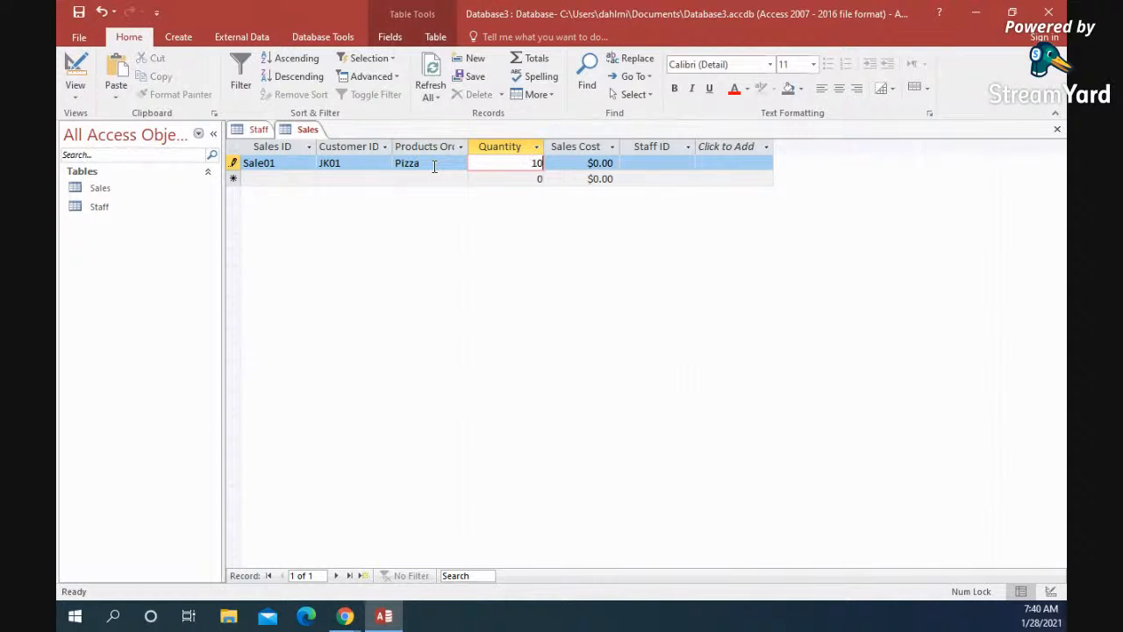
pyautogui.press('Tab')
pyautogui.write('100')
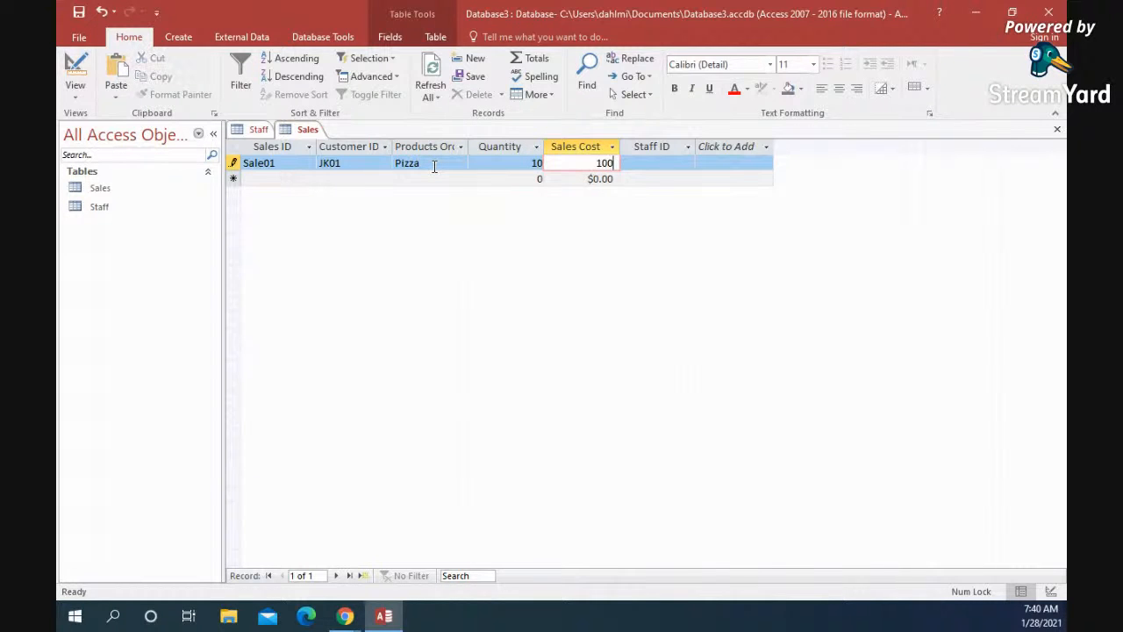
pyautogui.press('Tab')
pyautogui.write('MM01')
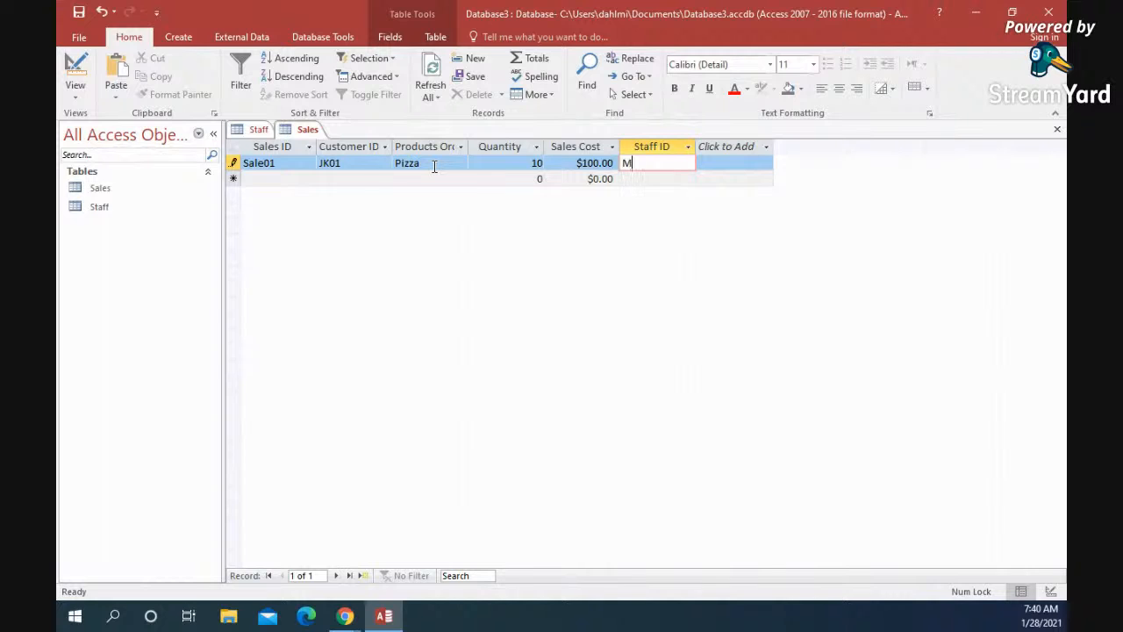